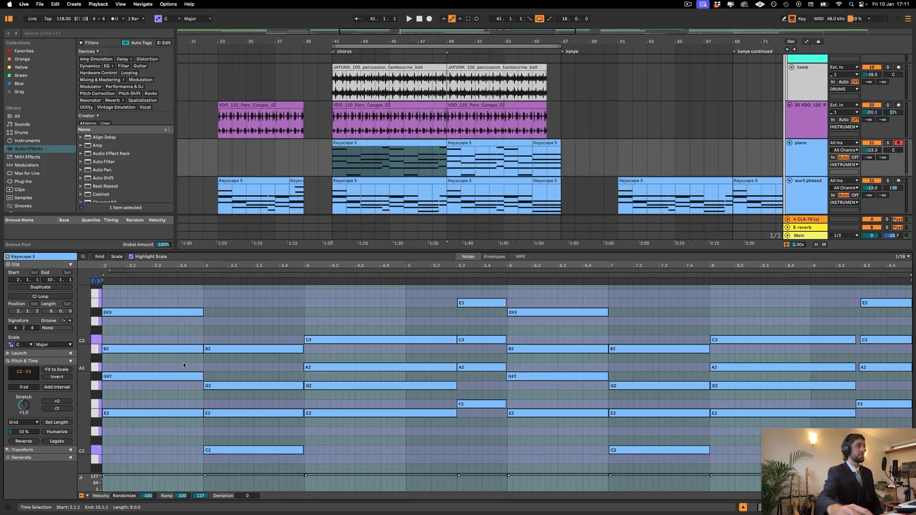
{"action": "left_click_drag", "start_coordinate": [85, 380], "coordinate": [91, 380]}
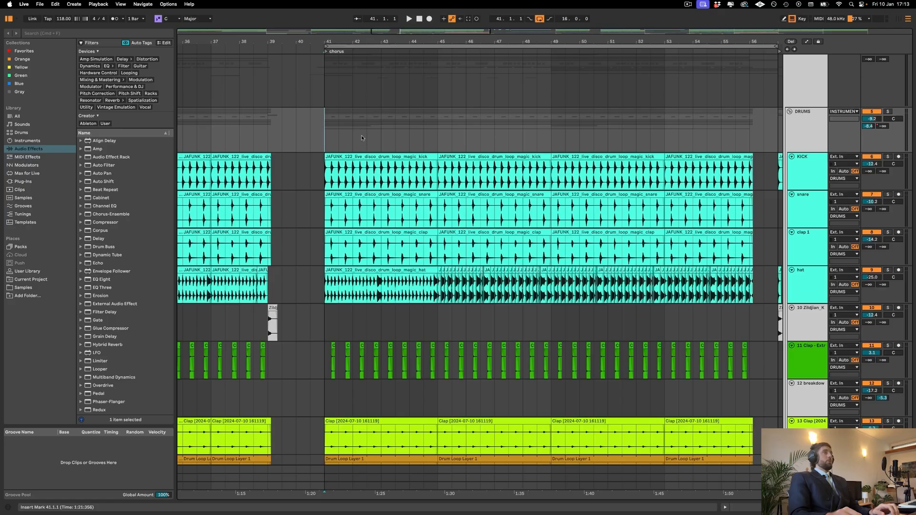
Solo the KICK track and audition its first chorus clip from bar 41
{"action": "left_click", "coordinate": [363, 167]}
{"action": "left_click", "coordinate": [887, 156]}
{"action": "key", "text": "space"}
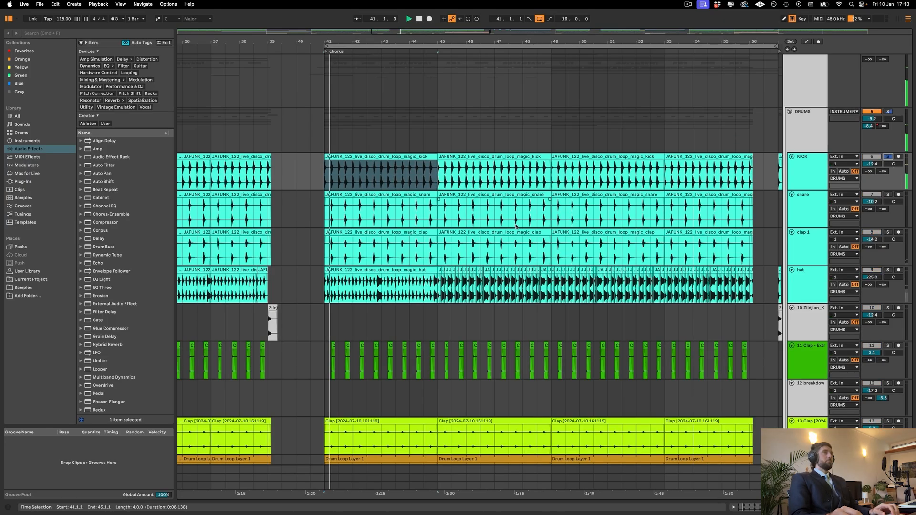
{"action": "key", "text": "space"}
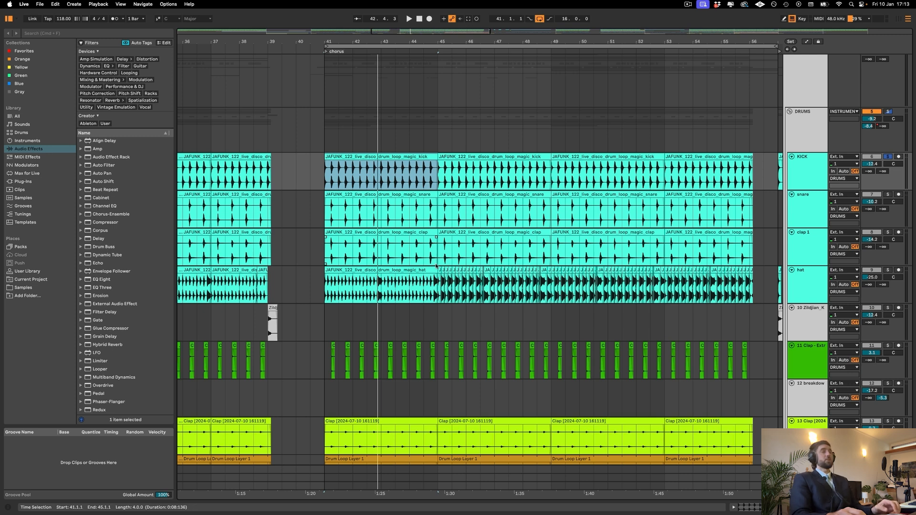
Audition the first chorus clips of the snare and clap 1 tracks, soloing each one in turn
{"action": "left_click", "coordinate": [887, 195]}
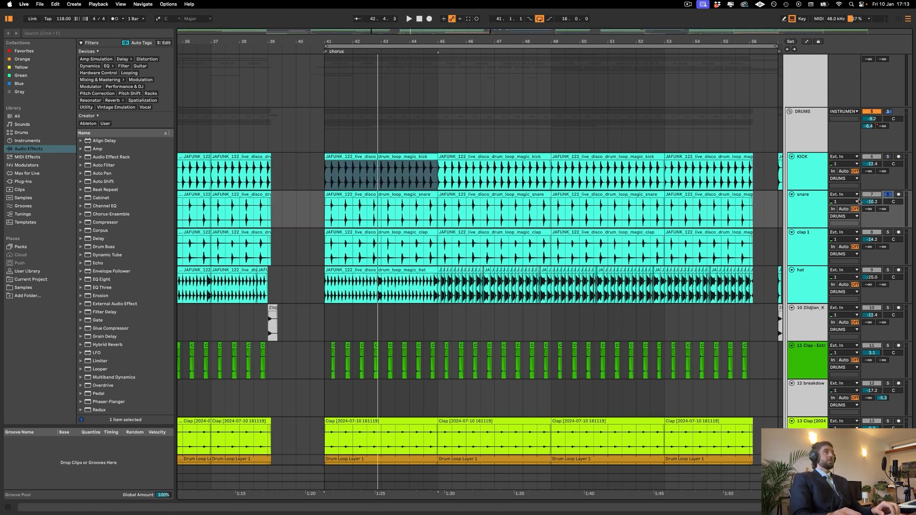
{"action": "key", "text": "space"}
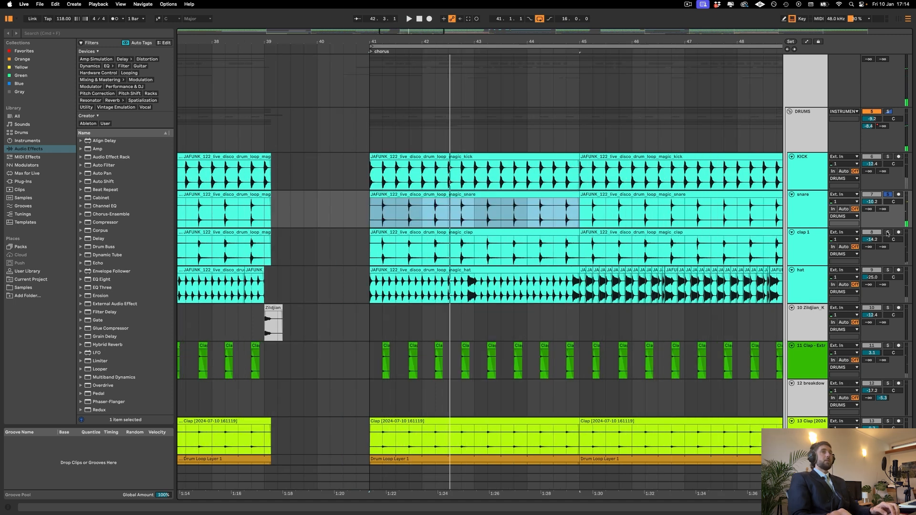
{"action": "left_click", "coordinate": [887, 233]}
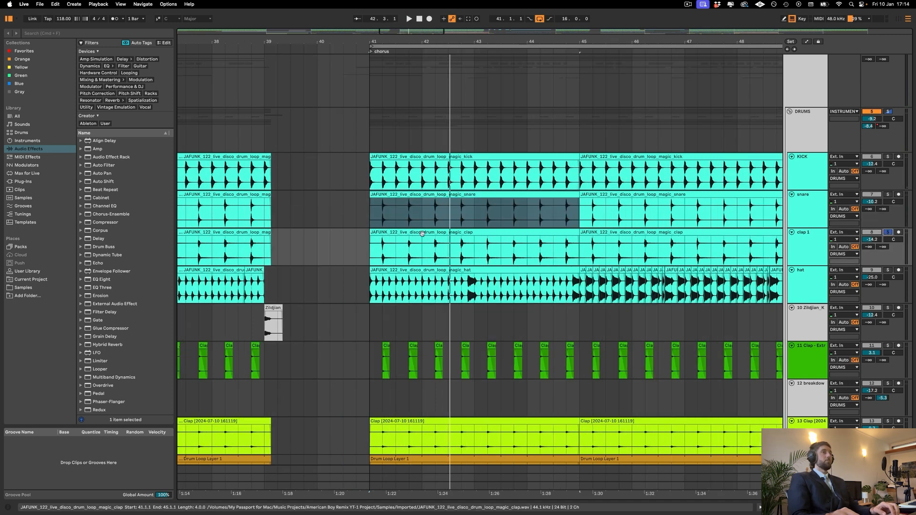
{"action": "key", "text": "Down"}
{"action": "key", "text": "space"}
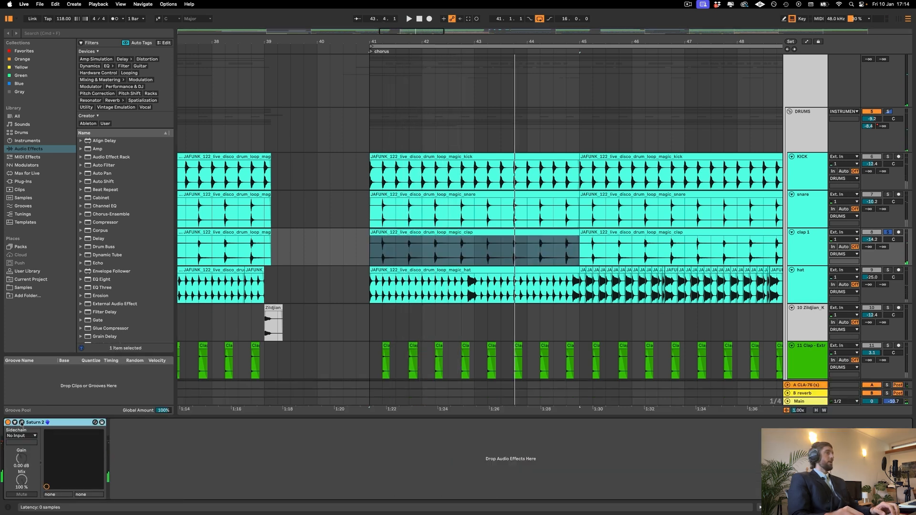
Open Saturn 2 on the clap 1 track and compare the clap with the effect bypassed and active
{"action": "left_click", "coordinate": [22, 422]}
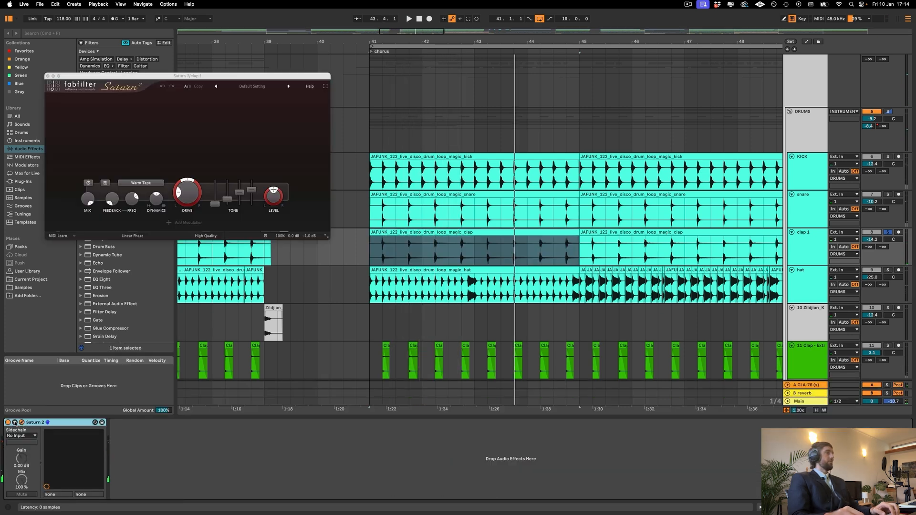
{"action": "key", "text": "space"}
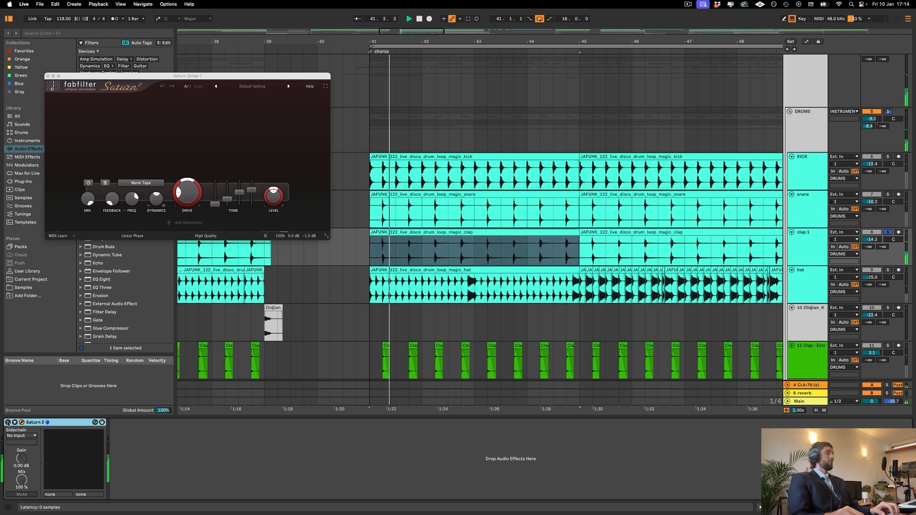
{"action": "left_click", "coordinate": [8, 423]}
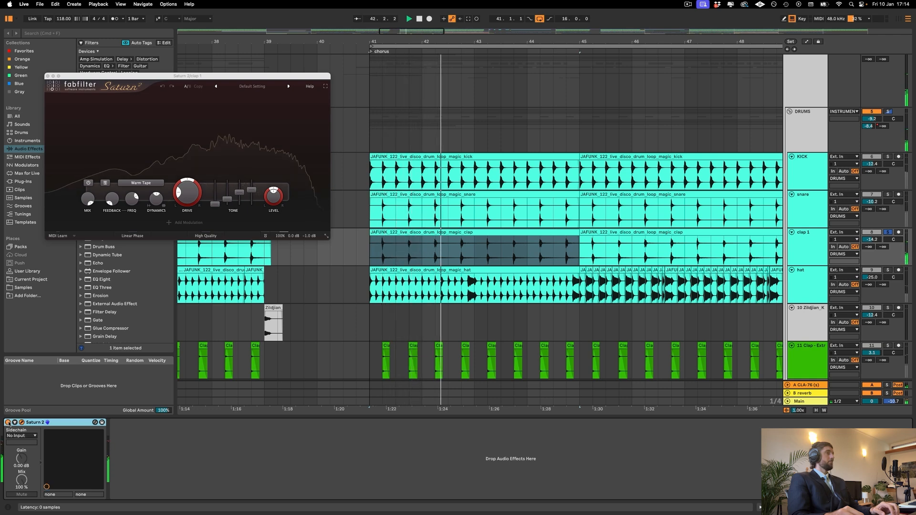
Solo the hat track and play its first chorus clip from bar 41
{"action": "left_click", "coordinate": [879, 268]}
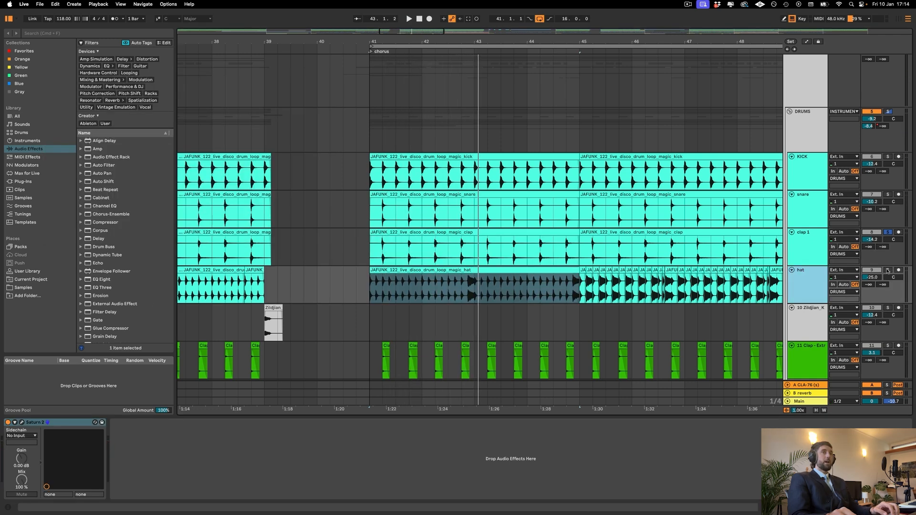
{"action": "left_click", "coordinate": [887, 270]}
{"action": "key", "text": "space"}
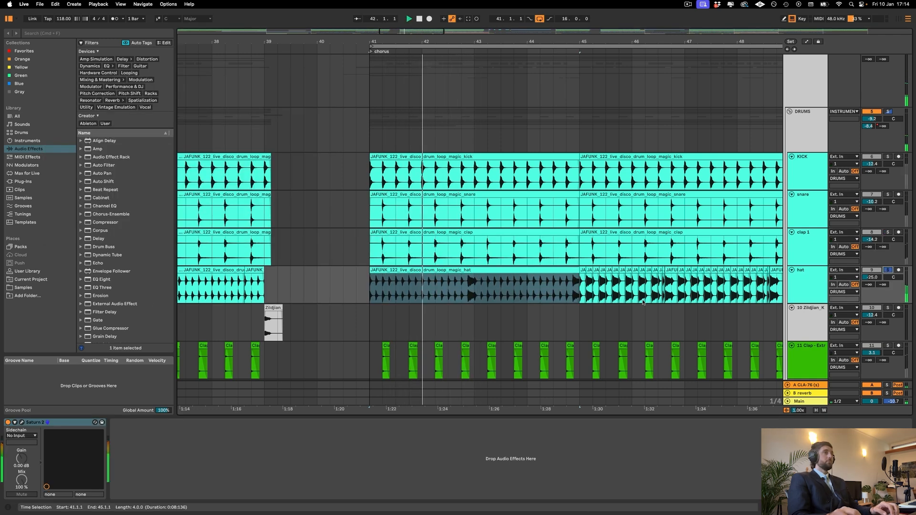
Open Saturn 2 on the hat track, compare the hat with the effect bypassed and active, and close the plug-in
{"action": "left_click", "coordinate": [22, 422]}
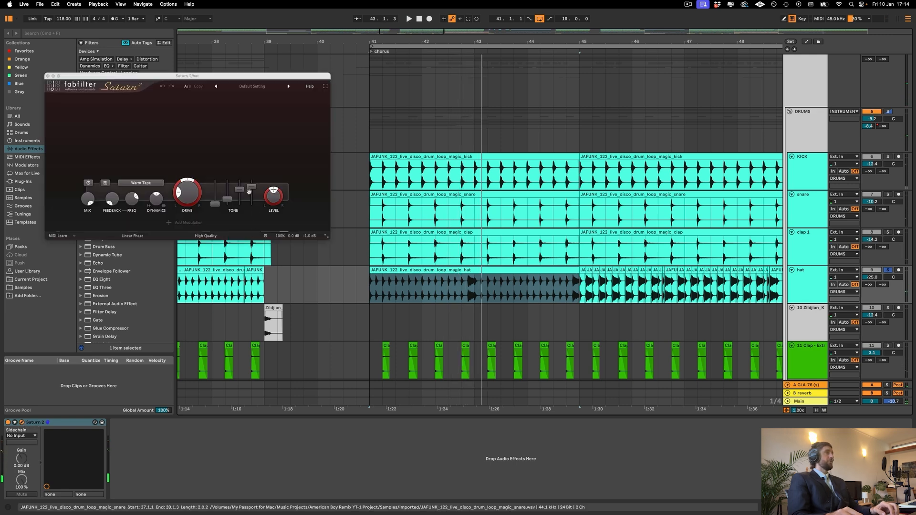
{"action": "mouse_move", "coordinate": [233, 192]}
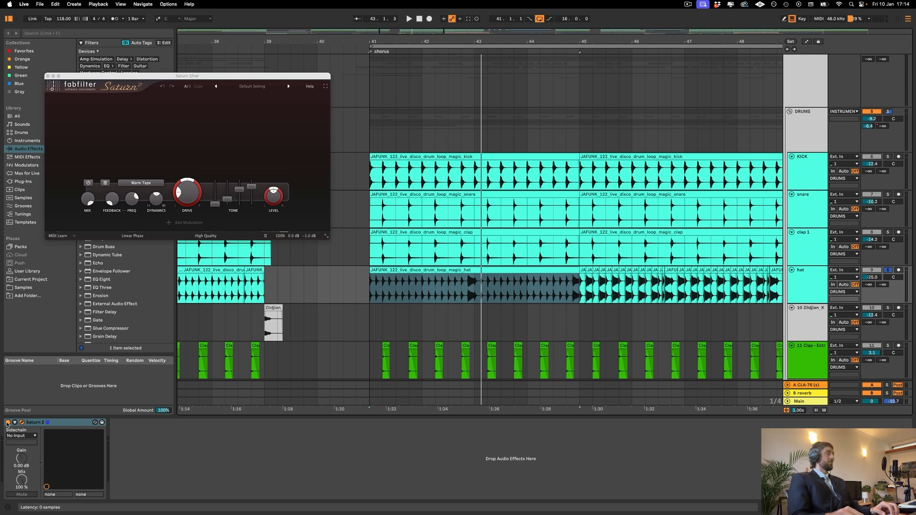
{"action": "key", "text": "space"}
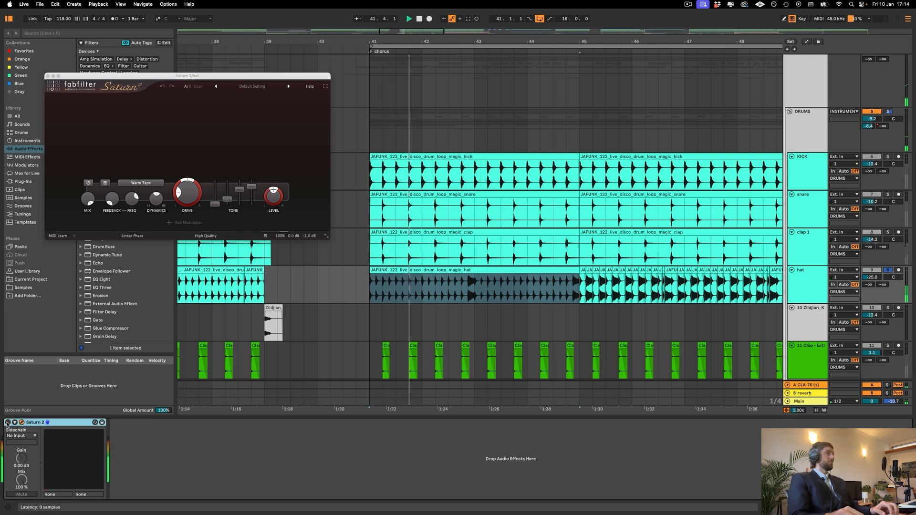
{"action": "left_click", "coordinate": [7, 422]}
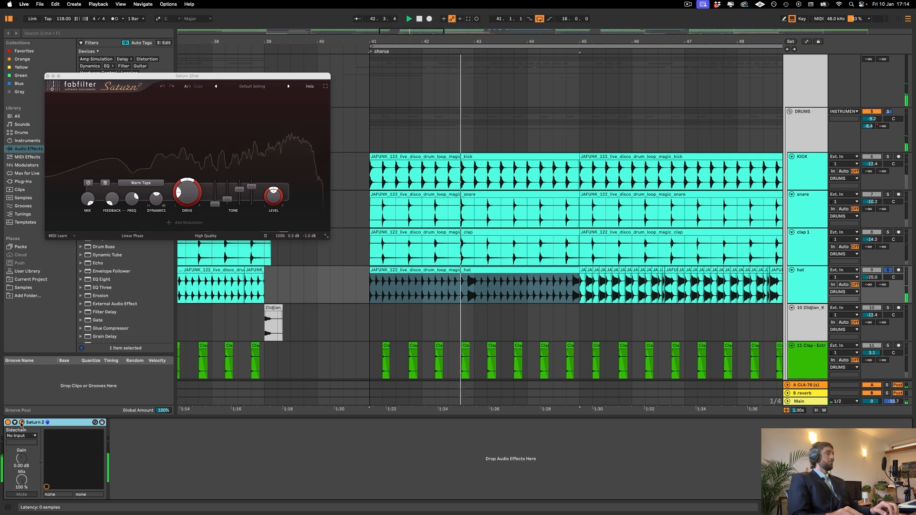
{"action": "left_click", "coordinate": [21, 423]}
{"action": "key", "text": "space"}
Solo the KICK, snare, clap 1 and hat tracks together and play the chorus from bar 41
{"action": "left_click_drag", "start_coordinate": [887, 157], "coordinate": [887, 232]}
{"action": "left_click", "coordinate": [887, 271]}
{"action": "key", "text": "space"}
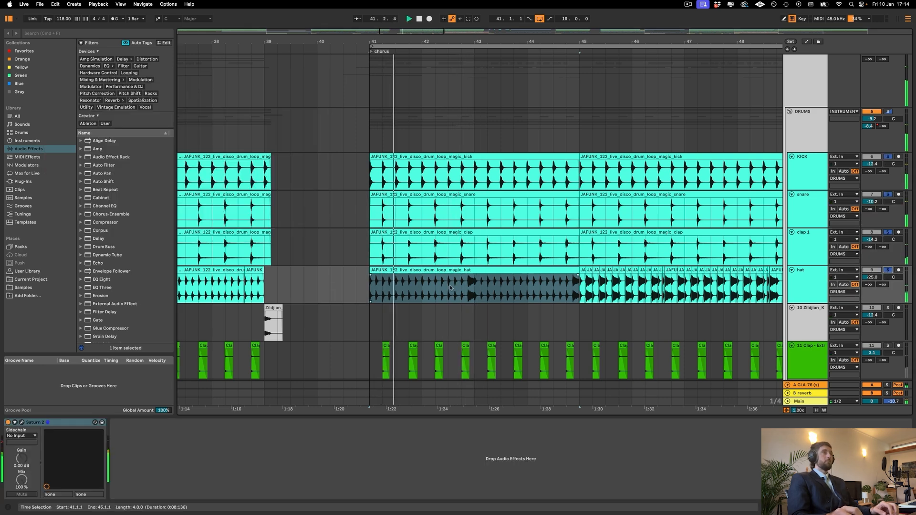
{"action": "scroll", "coordinate": [454, 288], "scroll_direction": "down", "scroll_amount": 2}
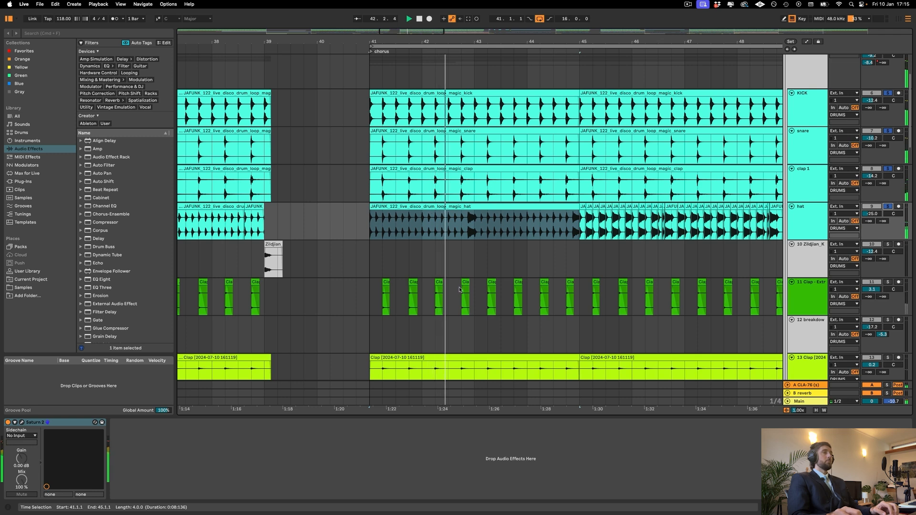
{"action": "scroll", "coordinate": [455, 287], "scroll_direction": "down", "scroll_amount": 2}
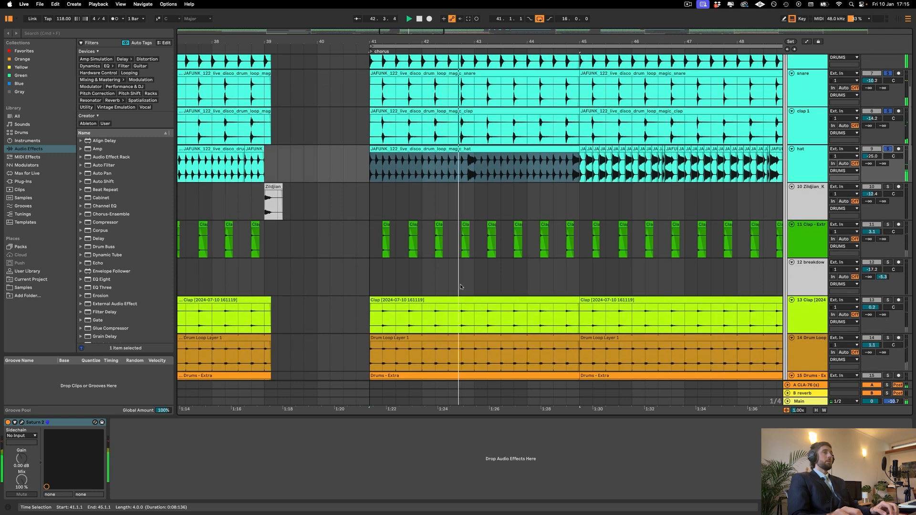
Solo the 11 Clap - Extra track and play it from the chorus start at bar 41
{"action": "left_click", "coordinate": [887, 224]}
{"action": "left_click", "coordinate": [368, 232]}
{"action": "key", "text": "space"}
{"action": "scroll", "coordinate": [334, 286], "scroll_direction": "up", "scroll_amount": 1}
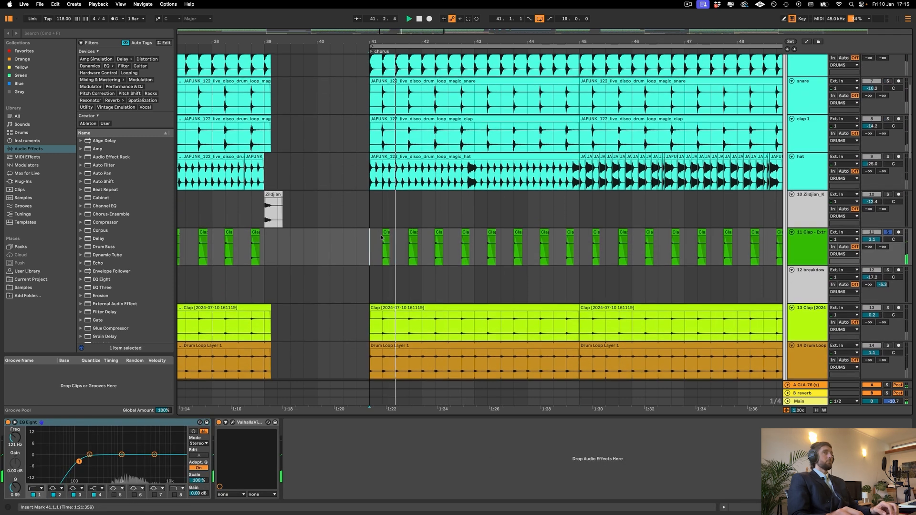
{"action": "scroll", "coordinate": [294, 363], "scroll_direction": "down", "scroll_amount": 3}
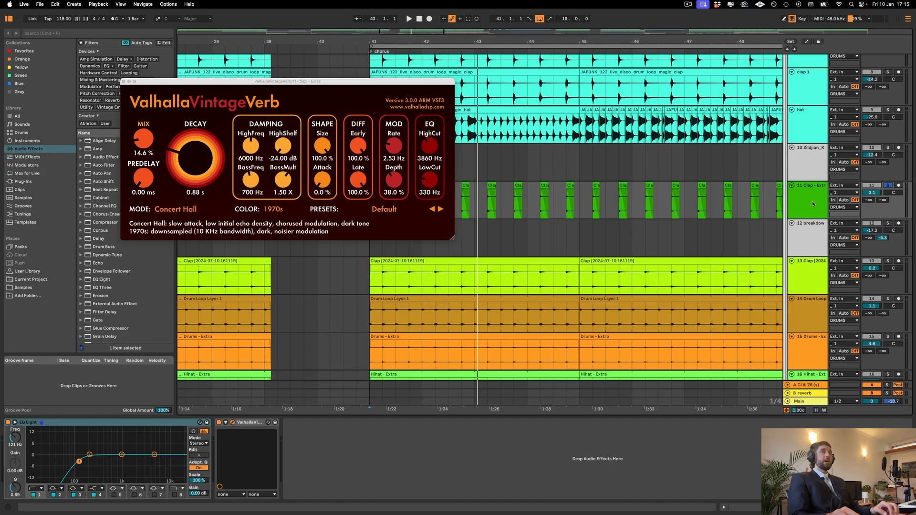
Compare the Clap - Extra track with ValhallaVintageVerb and EQ Eight each bypassed and active
{"action": "left_click", "coordinate": [813, 204]}
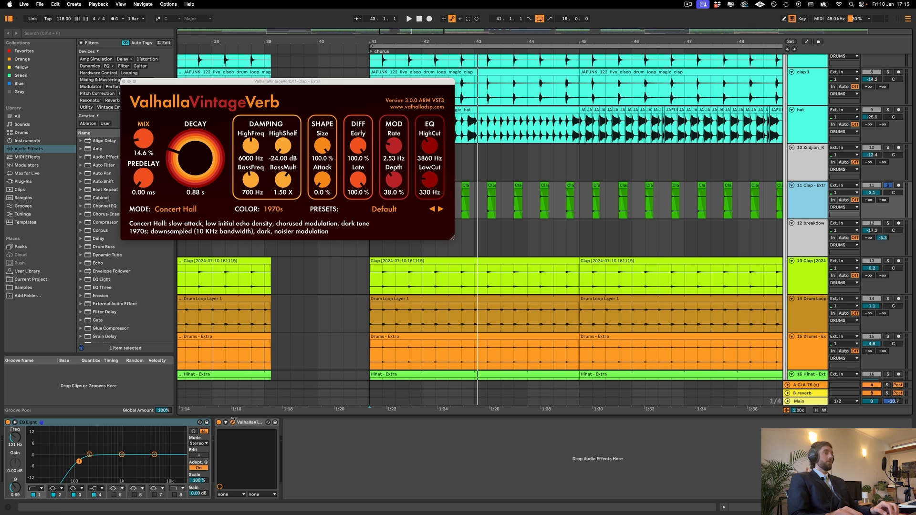
{"action": "left_click", "coordinate": [218, 423]}
{"action": "key", "text": "space"}
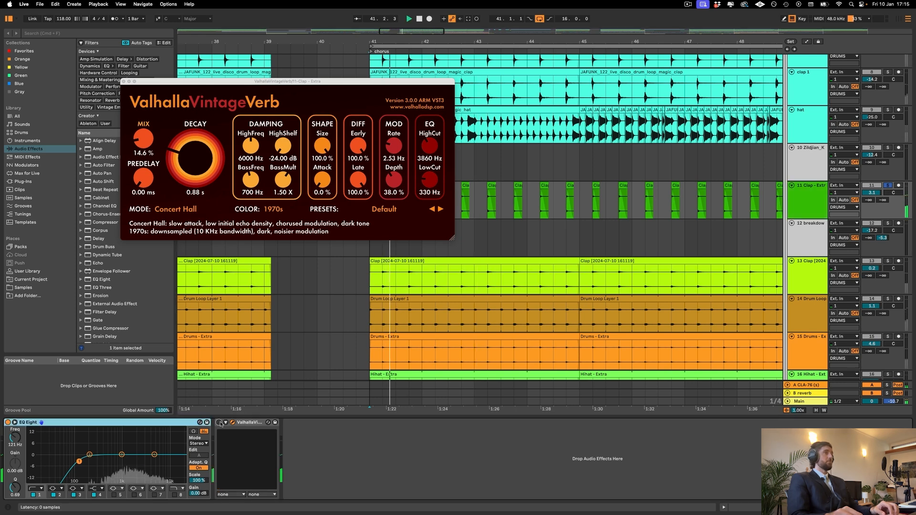
{"action": "left_click", "coordinate": [220, 424]}
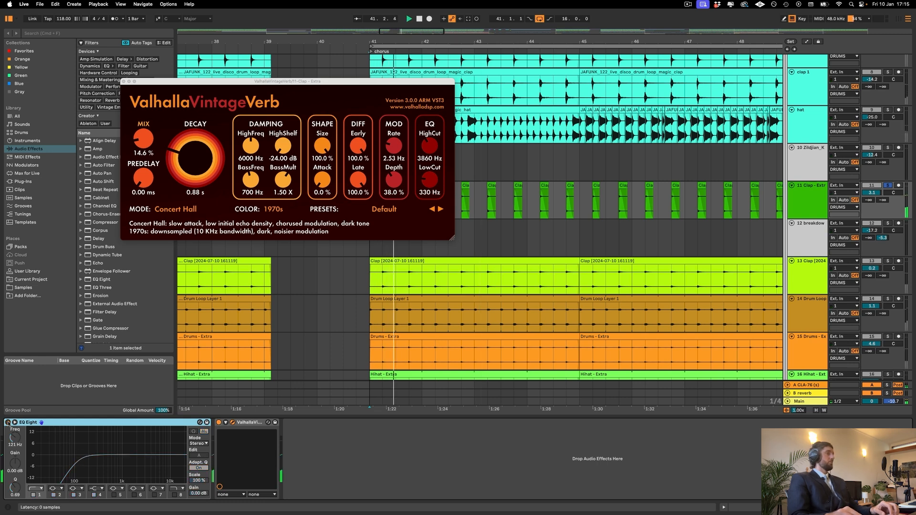
{"action": "left_click", "coordinate": [8, 422]}
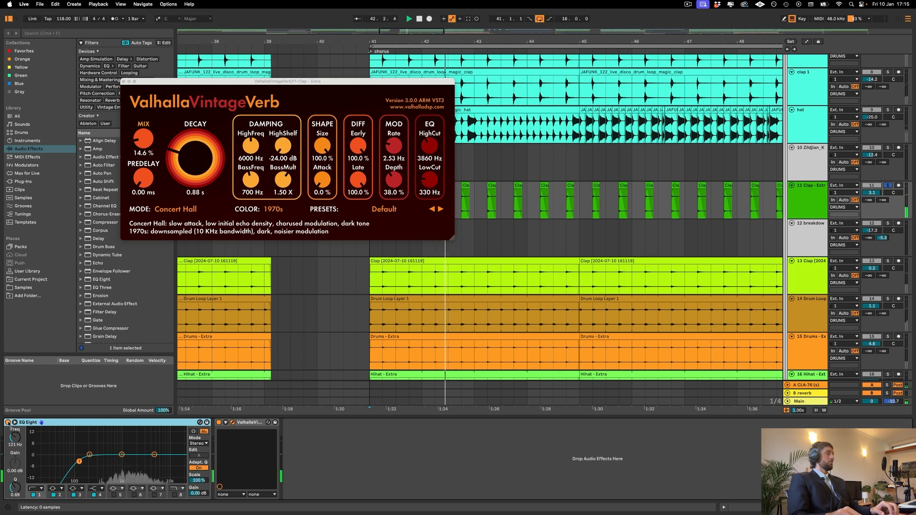
{"action": "key", "text": "space"}
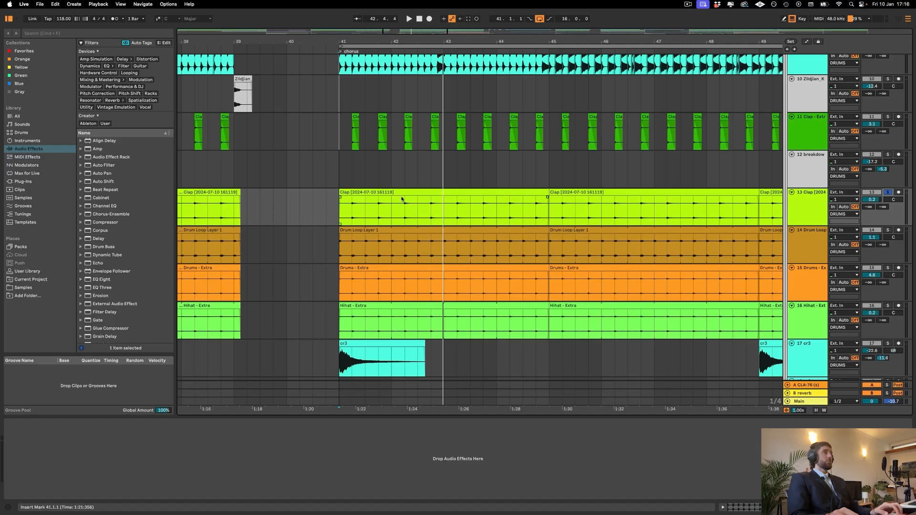
Audition the first chorus clips of the 13 Clap and 14 Drum Loop Layer 1 tracks, soloing each one in turn
{"action": "left_click", "coordinate": [400, 193]}
{"action": "key", "text": "space"}
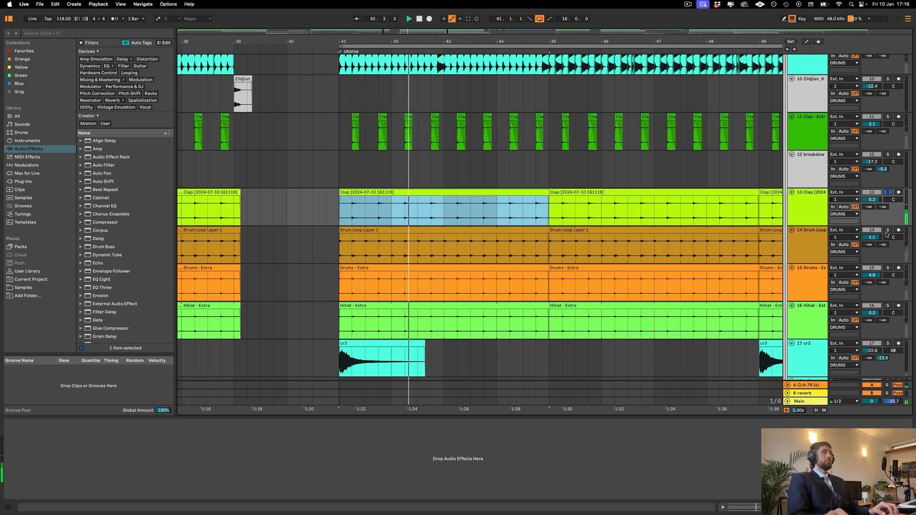
{"action": "left_click", "coordinate": [457, 252]}
{"action": "left_click", "coordinate": [422, 230]}
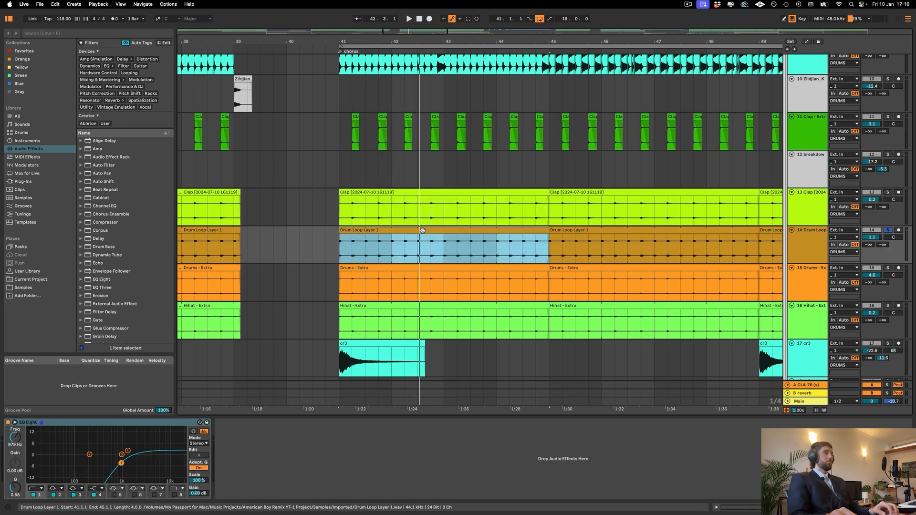
{"action": "key", "text": "space"}
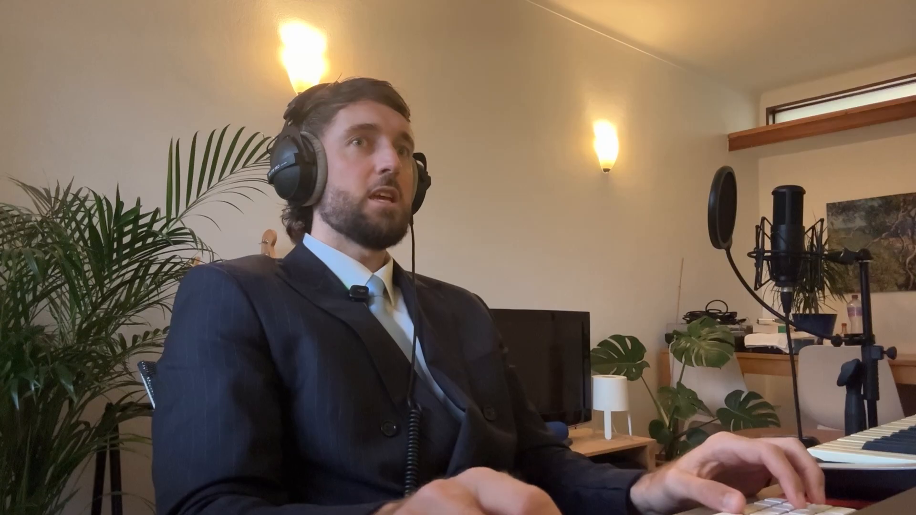
Play the chorus from bar 41 starting with the 11 Clap - Extra track soloed, and solo the 14 Drum Loop track during playback
{"action": "scroll", "coordinate": [818, 127], "scroll_direction": "up", "scroll_amount": 5}
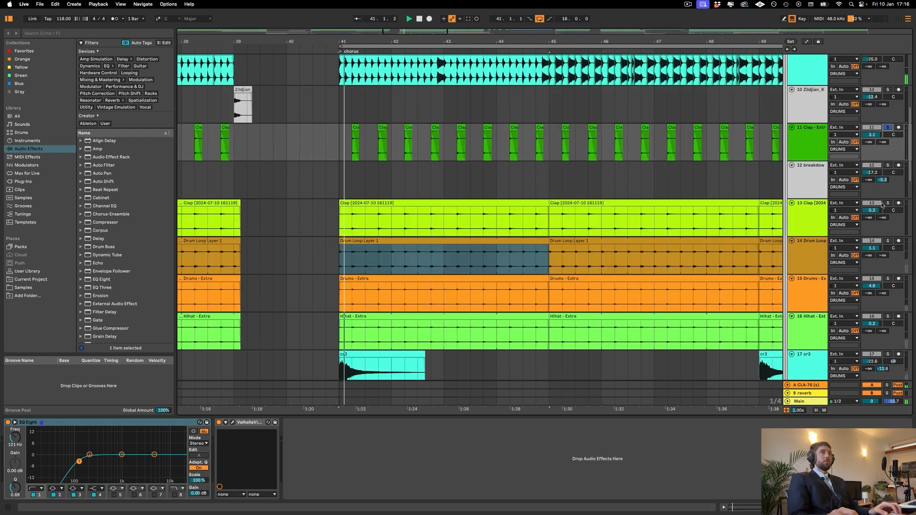
{"action": "left_click", "coordinate": [887, 241]}
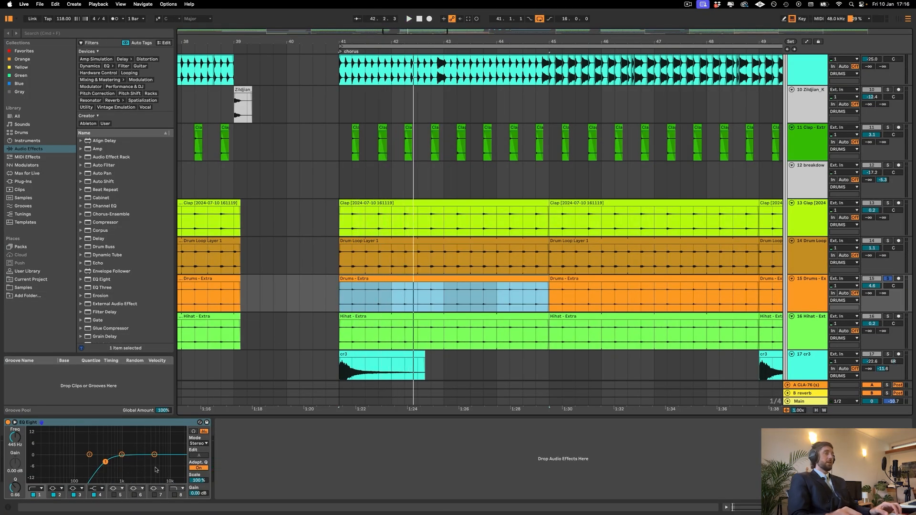
Solo the 16 Hihat - Extra track and play its first chorus clip
{"action": "left_click", "coordinate": [870, 317]}
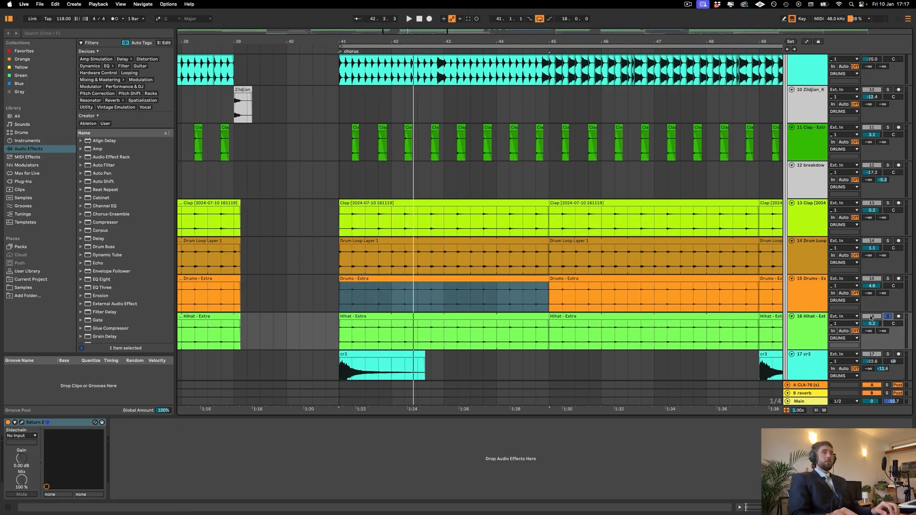
{"action": "left_click", "coordinate": [427, 317]}
{"action": "key", "text": "space"}
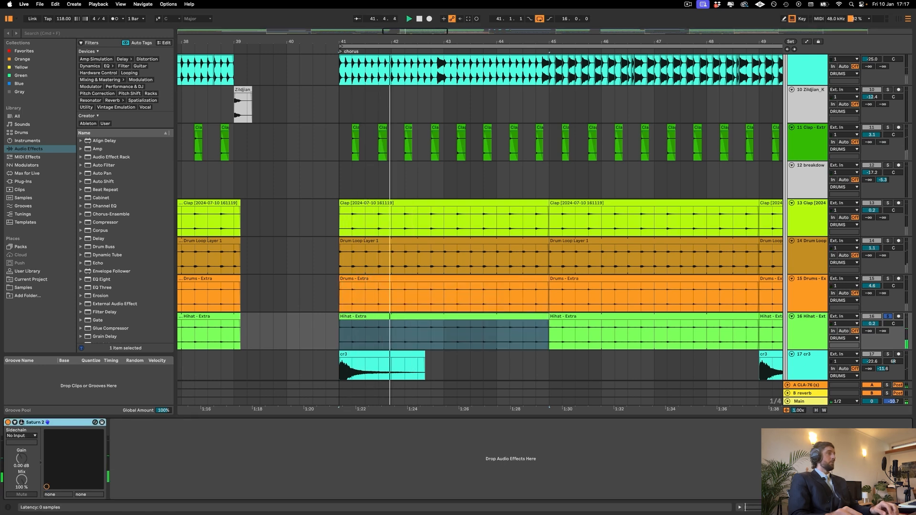
Inspect the Saturn 2 settings on the Hihat - Extra track, close the plug-in and return to the DRUMS group
{"action": "left_click", "coordinate": [21, 422]}
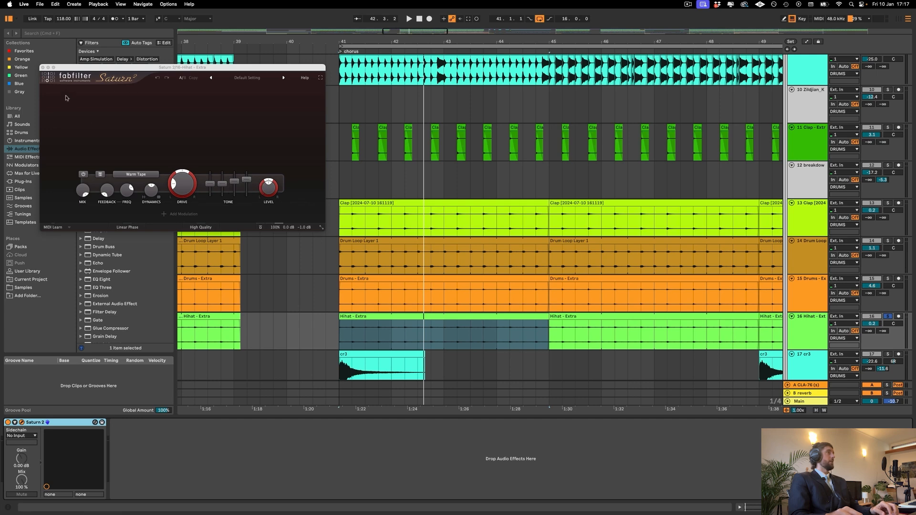
{"action": "left_click", "coordinate": [42, 68]}
{"action": "scroll", "coordinate": [782, 220], "scroll_direction": "up", "scroll_amount": 8}
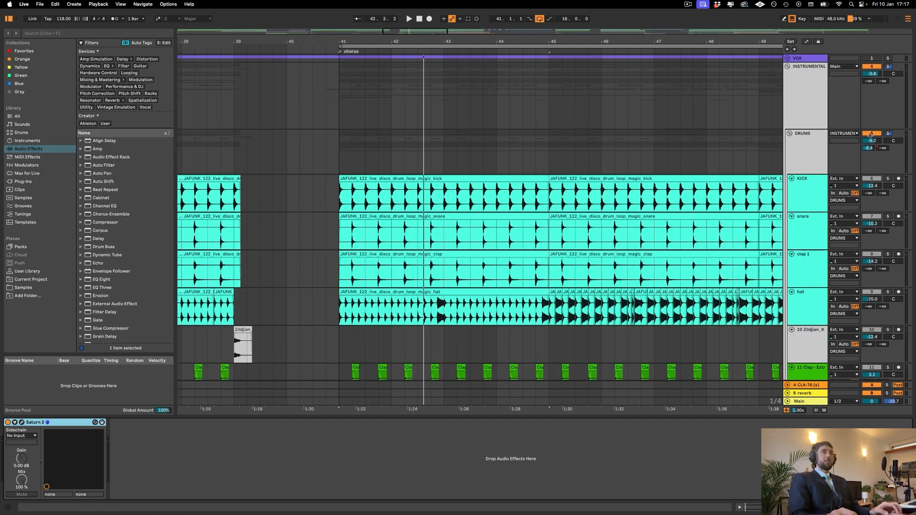
Solo the whole DRUMS group and play the chorus from bar 41 while reviewing its lower layers
{"action": "left_click", "coordinate": [887, 134]}
{"action": "key", "text": "space"}
{"action": "scroll", "coordinate": [533, 213], "scroll_direction": "down", "scroll_amount": 11}
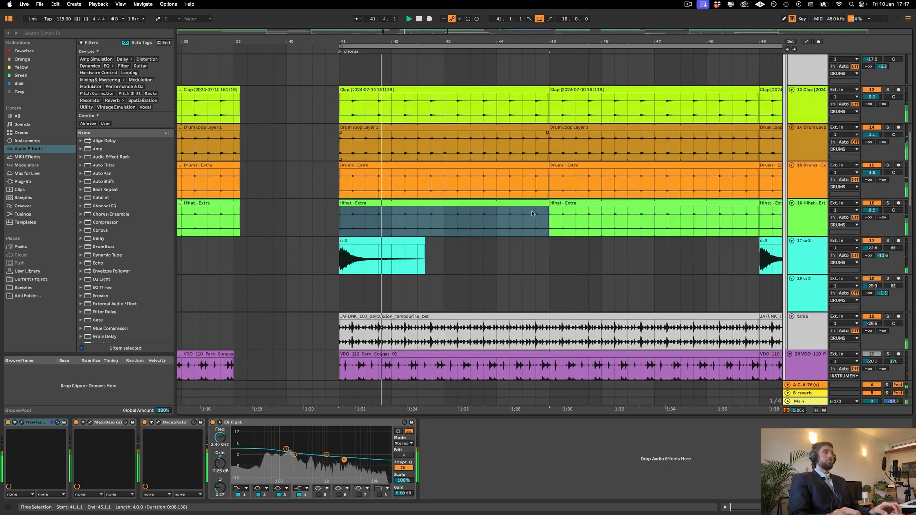
{"action": "scroll", "coordinate": [531, 210], "scroll_direction": "down", "scroll_amount": 2}
Audition the chorus tambourine clip with the tamb track soloed, comparing the WIDE delay bypassed and active
{"action": "left_click", "coordinate": [381, 263]}
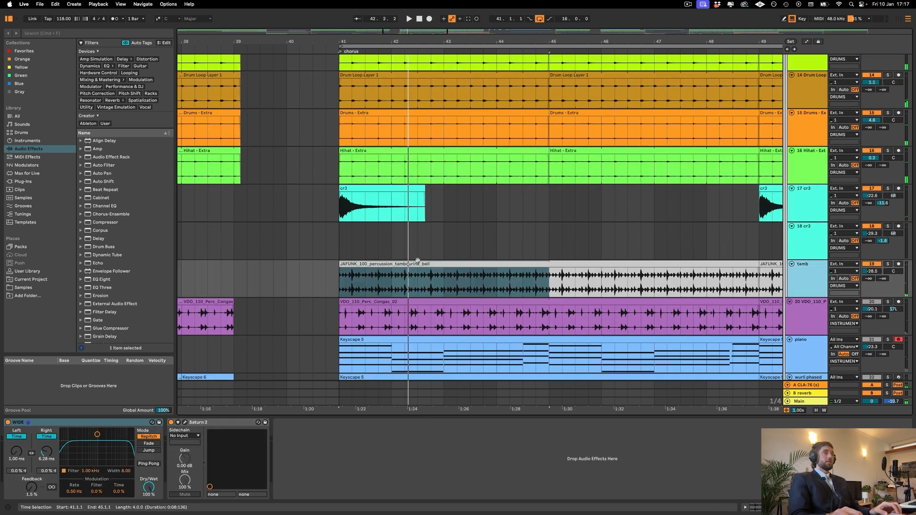
{"action": "left_click", "coordinate": [381, 264]}
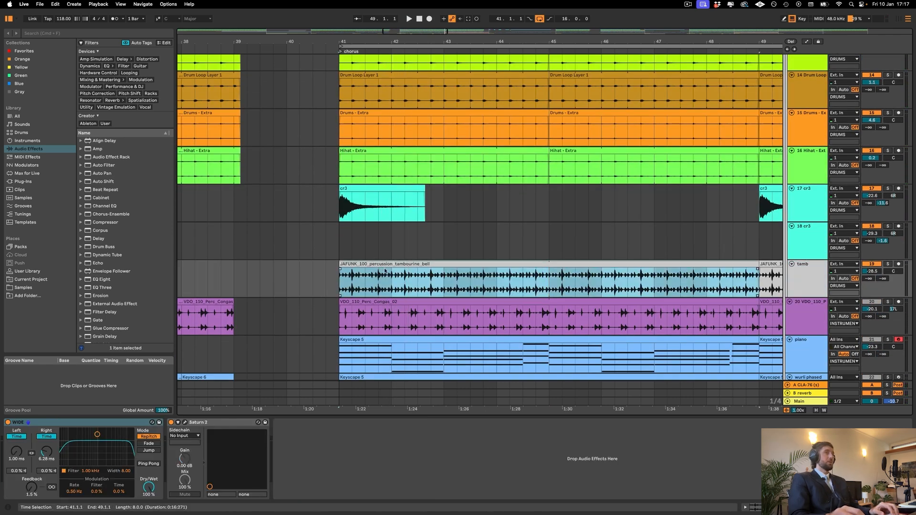
{"action": "left_click", "coordinate": [8, 423]}
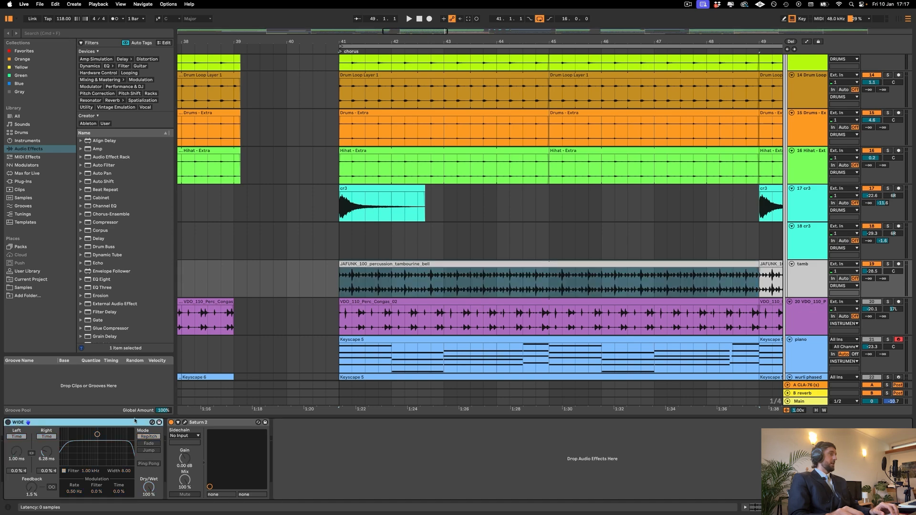
{"action": "key", "text": "space"}
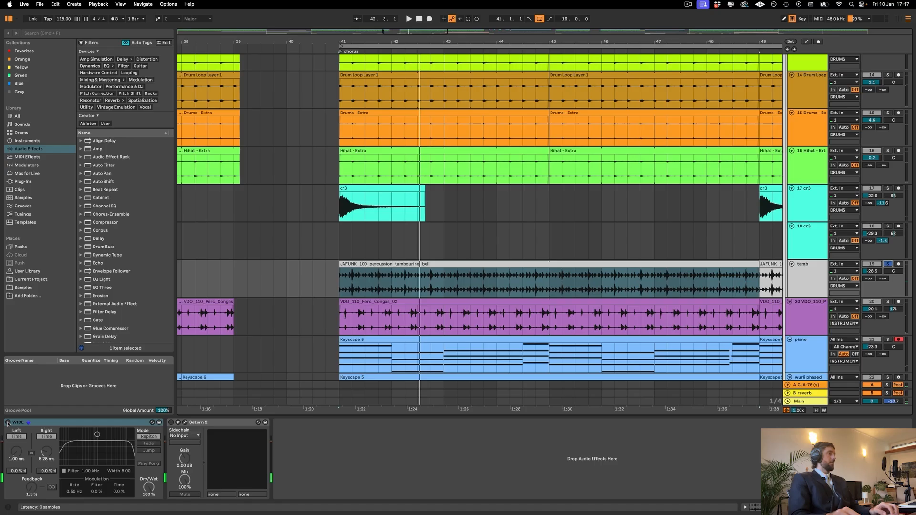
{"action": "left_click", "coordinate": [8, 423]}
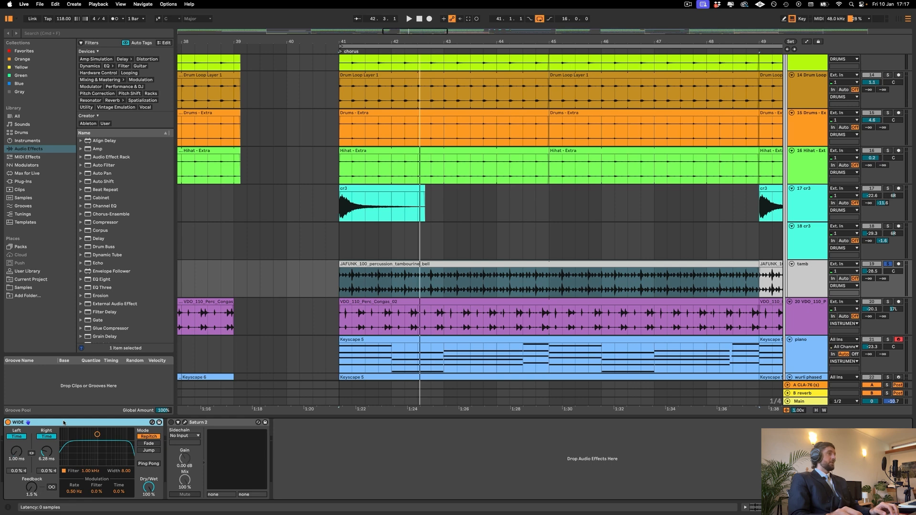
{"action": "left_click", "coordinate": [18, 454]}
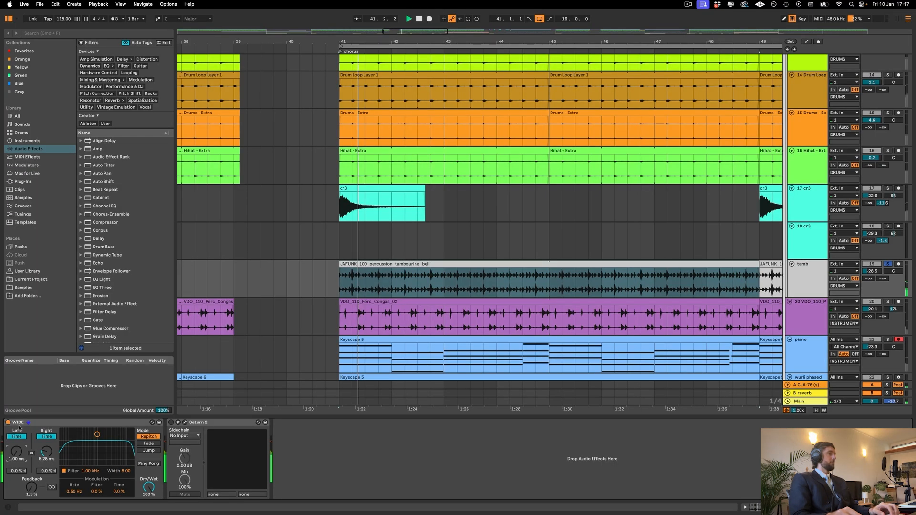
{"action": "left_click", "coordinate": [8, 423]}
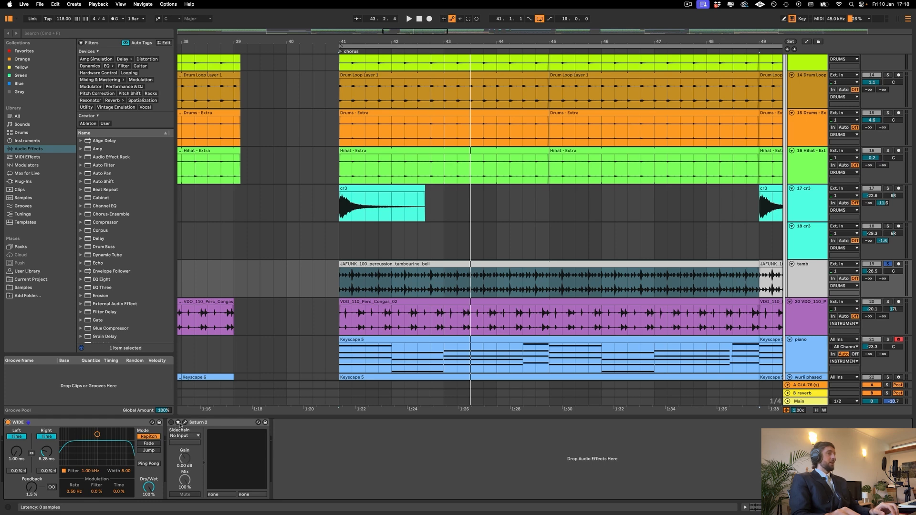
Inspect the Saturn 2 settings on the tamb track, compare the effect during playback, and close the plug-in
{"action": "left_click", "coordinate": [185, 423]}
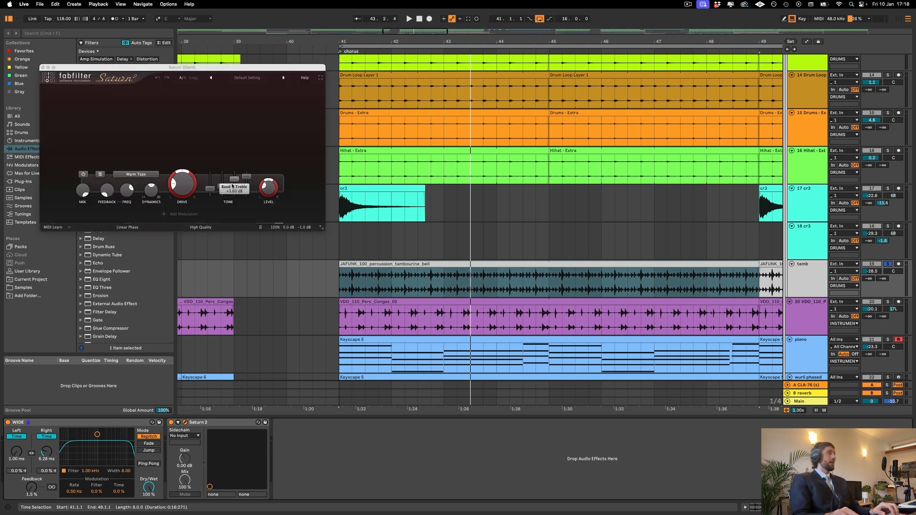
{"action": "key", "text": "space"}
{"action": "left_click", "coordinate": [171, 422]}
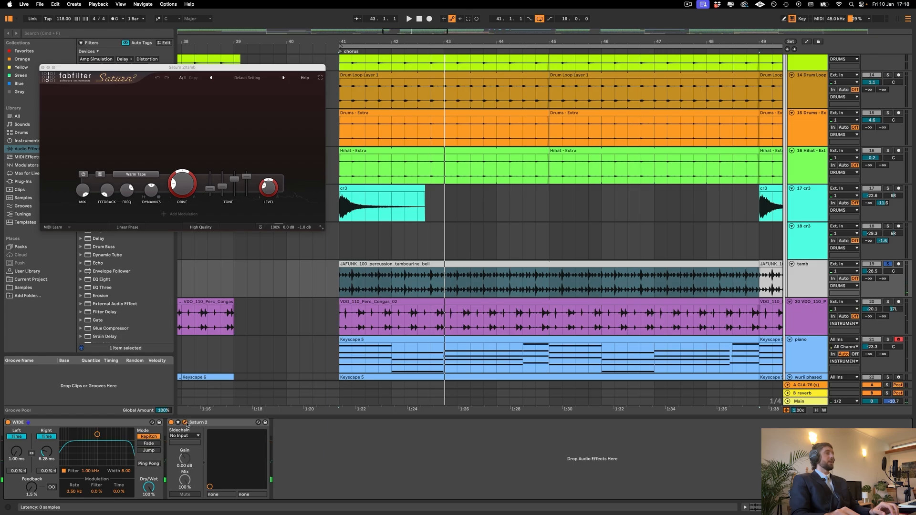
{"action": "left_click", "coordinate": [185, 422]}
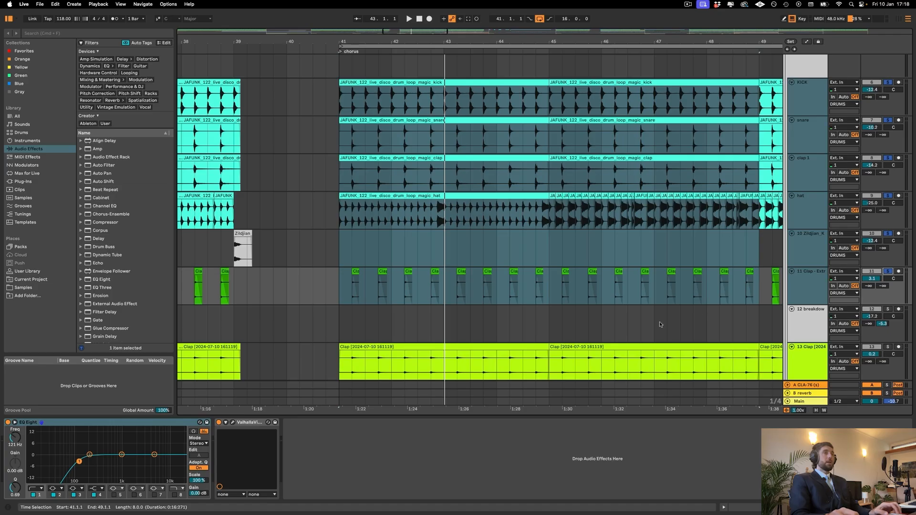
Play the chorus with the drum layers from KICK to 16 Hihat - Extra soloed together
{"action": "scroll", "coordinate": [660, 324], "scroll_direction": "down", "scroll_amount": 5}
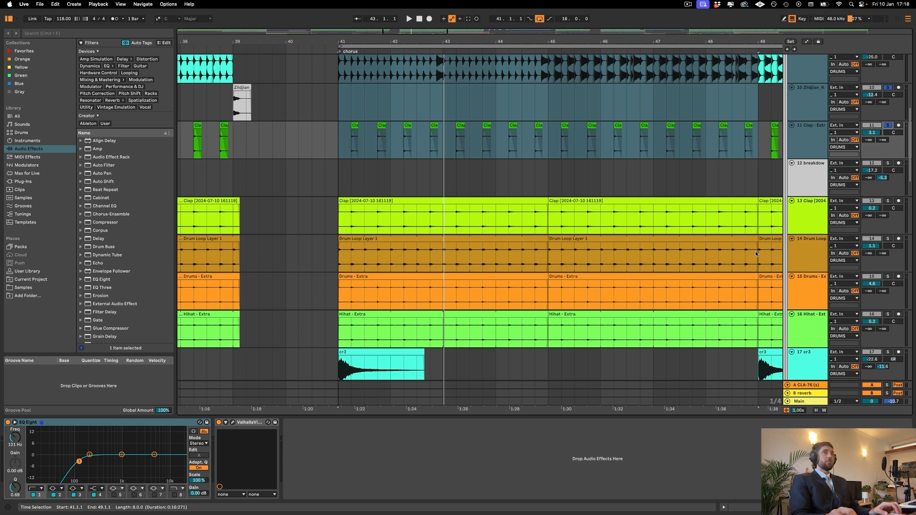
{"action": "key", "text": "space"}
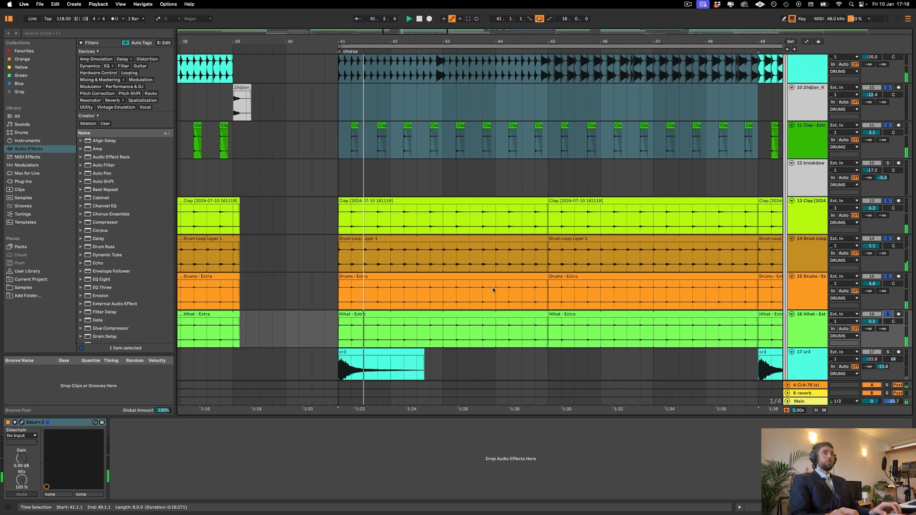
{"action": "scroll", "coordinate": [493, 289], "scroll_direction": "down", "scroll_amount": 2}
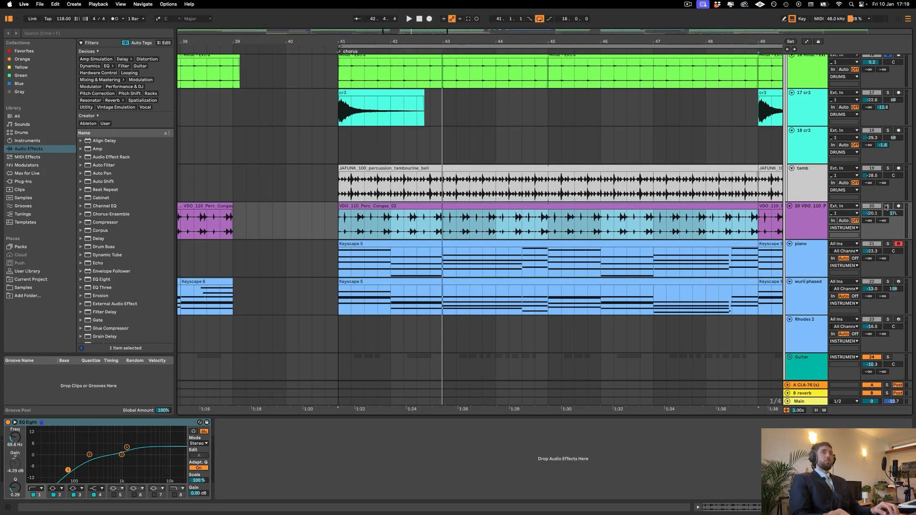
Solo the congas track and play its chorus clip, comparing EQ Eight bypassed and active
{"action": "left_click", "coordinate": [886, 206]}
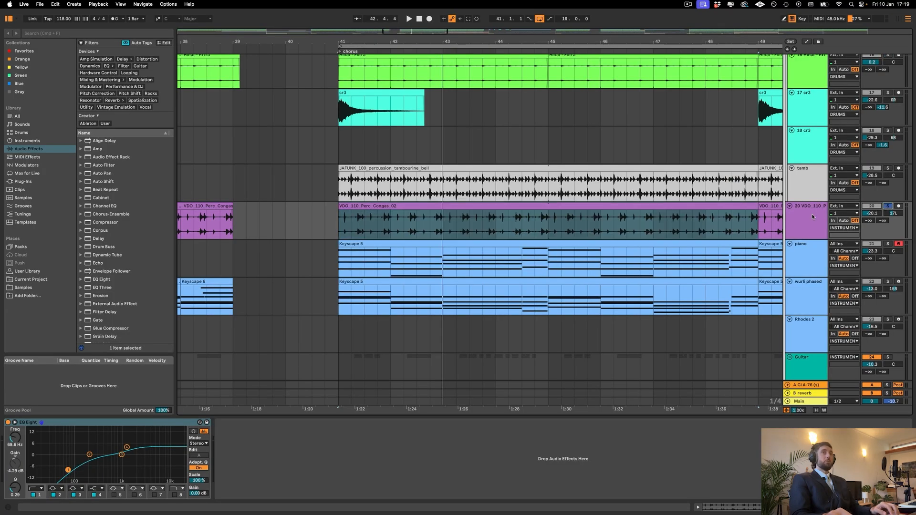
{"action": "key", "text": "space"}
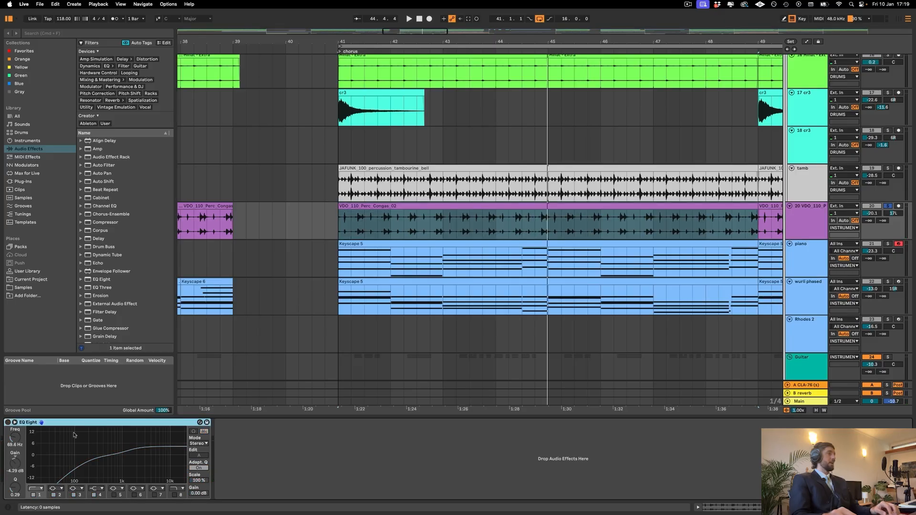
{"action": "key", "text": "space"}
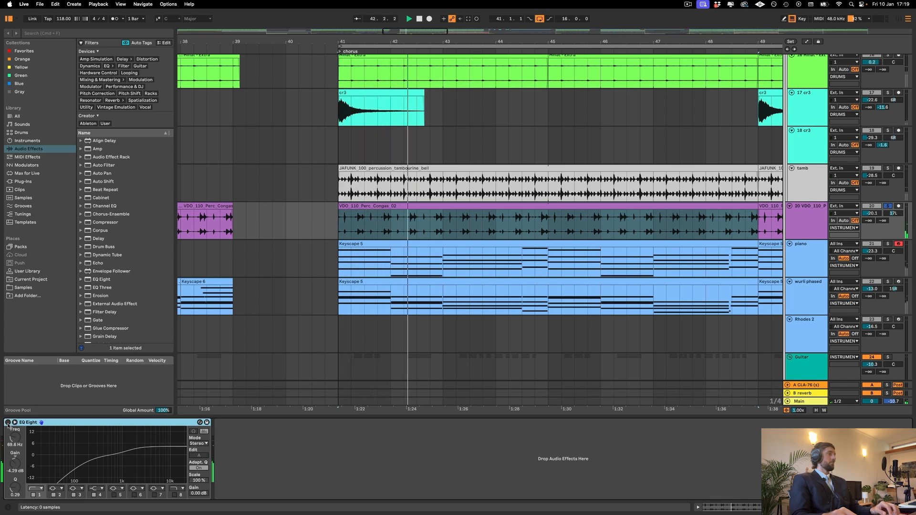
{"action": "left_click", "coordinate": [8, 423]}
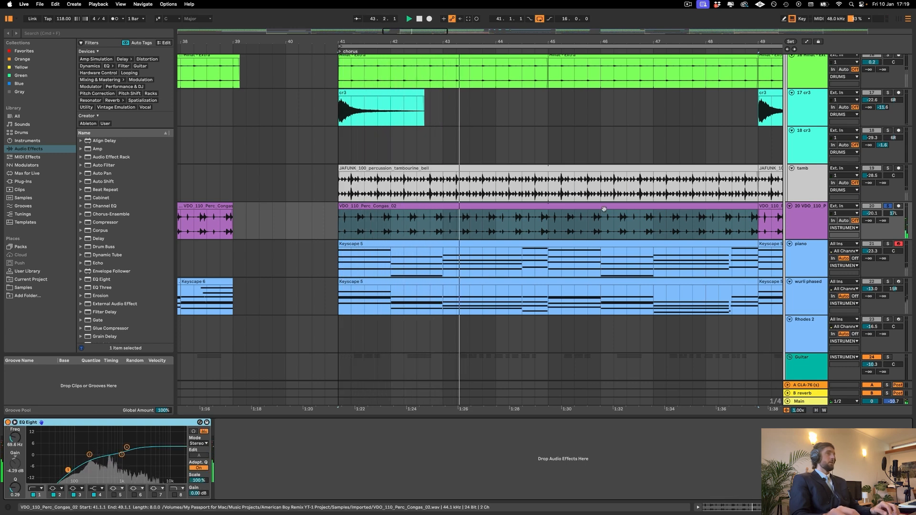
Play the chorus from bar 41 with the DRUMS group and the congas track soloed together
{"action": "scroll", "coordinate": [812, 245], "scroll_direction": "up", "scroll_amount": 2}
{"action": "key", "text": "space"}
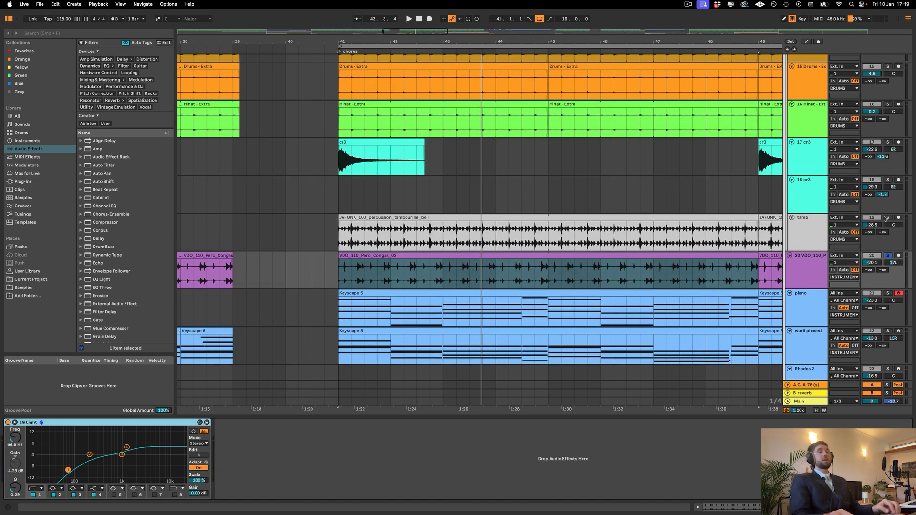
{"action": "scroll", "coordinate": [812, 214], "scroll_direction": "up", "scroll_amount": 8}
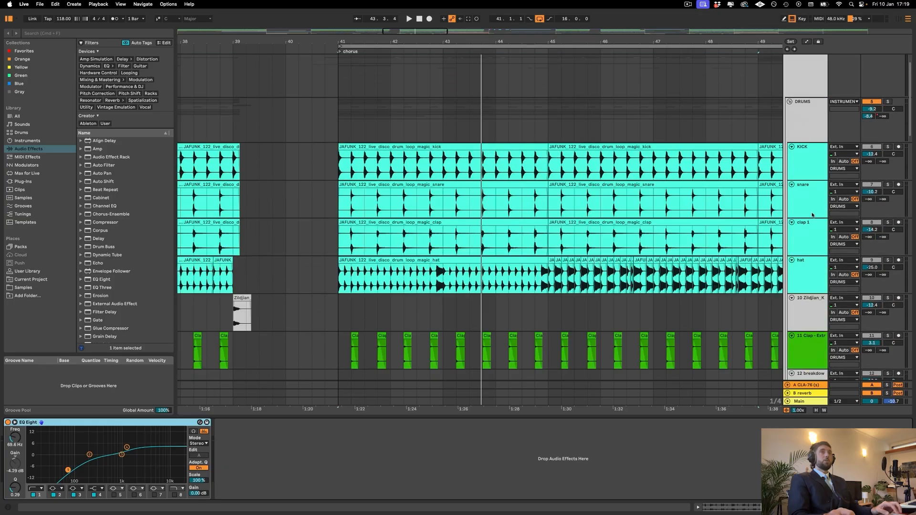
{"action": "scroll", "coordinate": [681, 314], "scroll_direction": "down", "scroll_amount": 10}
{"action": "key", "text": "space"}
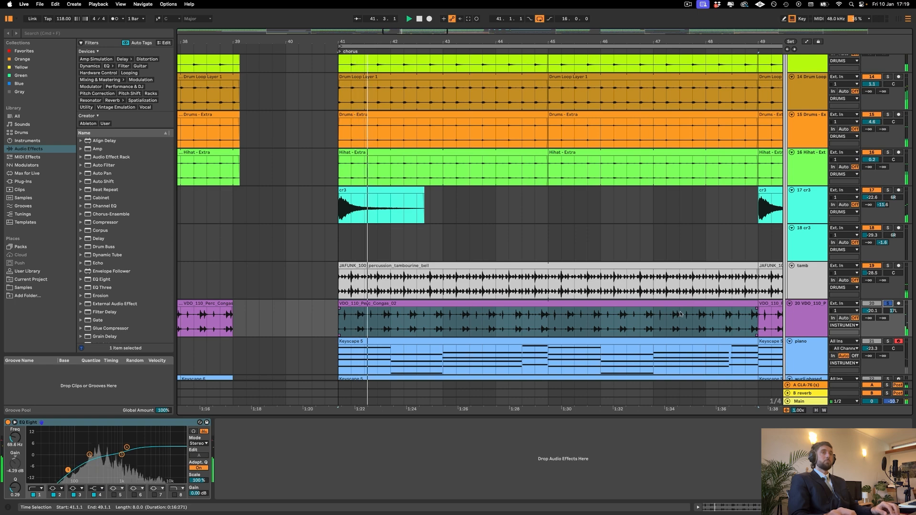
{"action": "scroll", "coordinate": [680, 314], "scroll_direction": "down", "scroll_amount": 3}
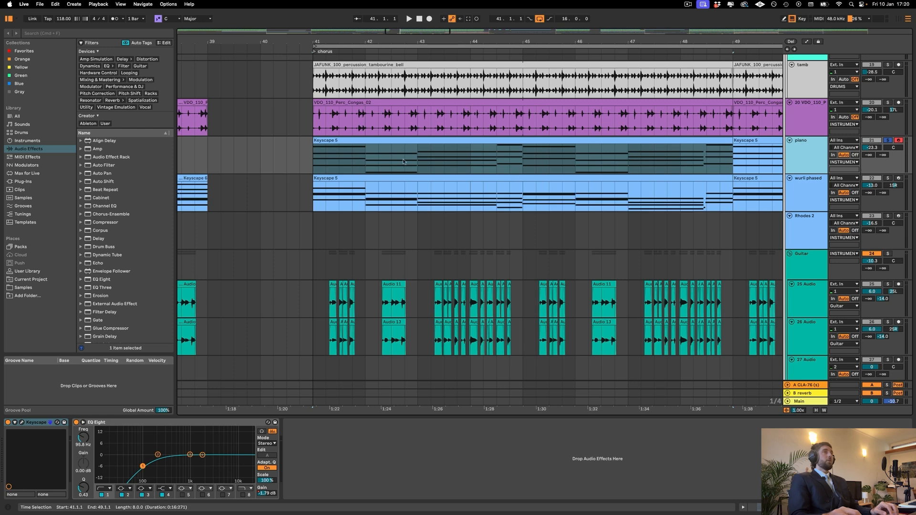
Play the soloed piano track's chorus clip, inspect its LA Custom C7 - Rock patch in Keyscape, and close the instrument
{"action": "left_click", "coordinate": [365, 141]}
{"action": "key", "text": "space"}
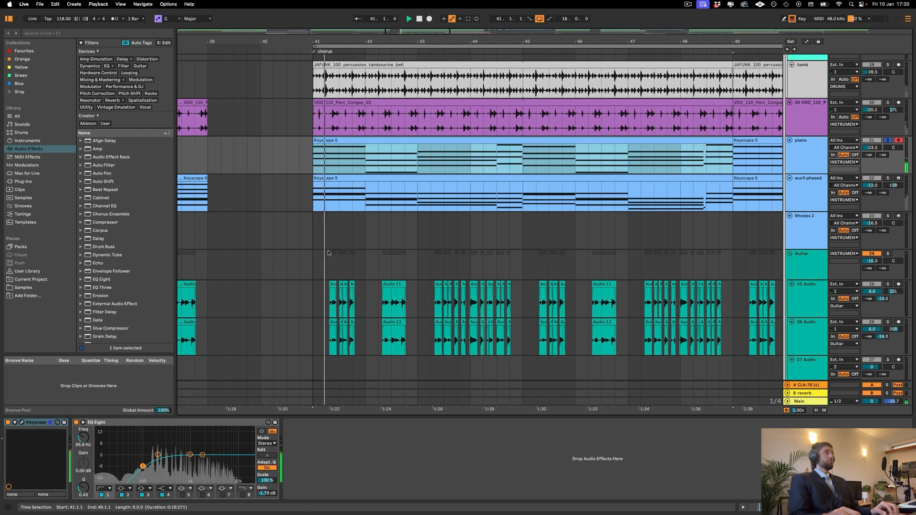
{"action": "left_click", "coordinate": [22, 422]}
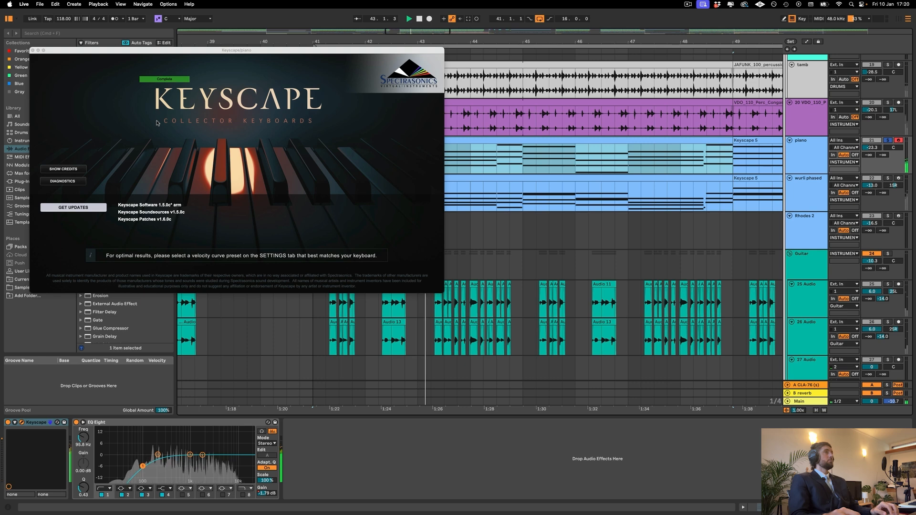
{"action": "left_click_drag", "start_coordinate": [209, 50], "coordinate": [223, 203]}
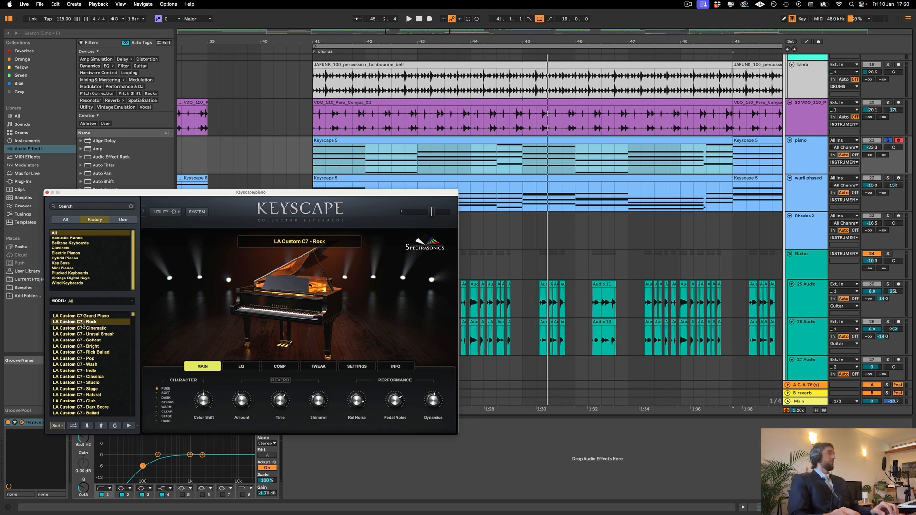
{"action": "left_click", "coordinate": [47, 193]}
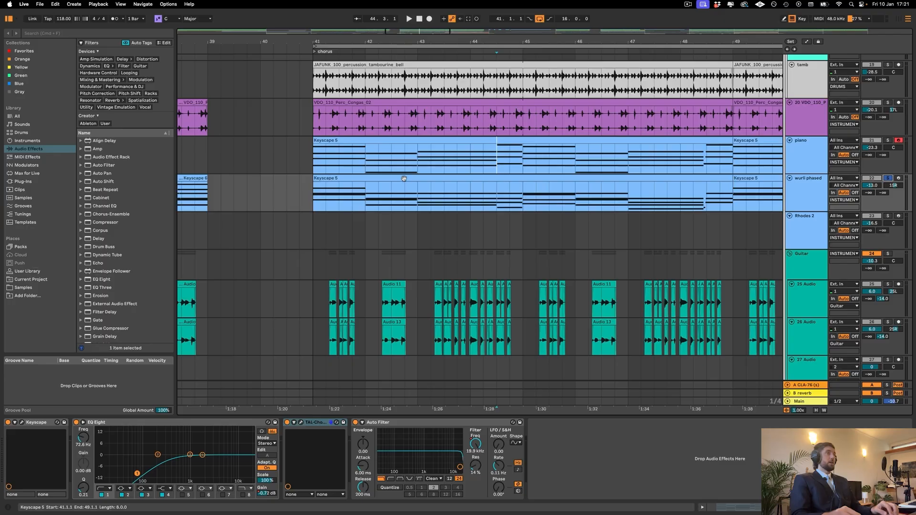
Audition the wurli phased chorus clip while inspecting its Keyscape Wurlitzer 200A - Retro Phaser patch and TAL-Chorus-LX settings
{"action": "left_click", "coordinate": [403, 178]}
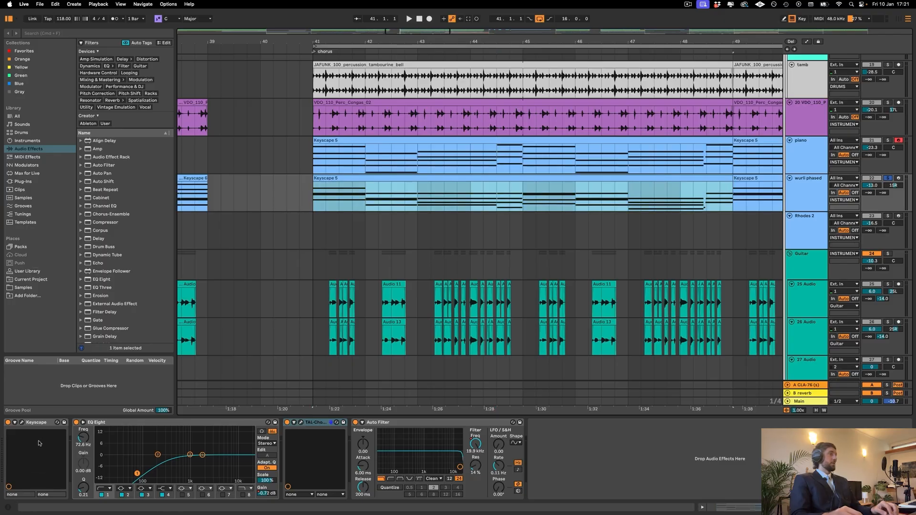
{"action": "left_click", "coordinate": [21, 422]}
{"action": "key", "text": "space"}
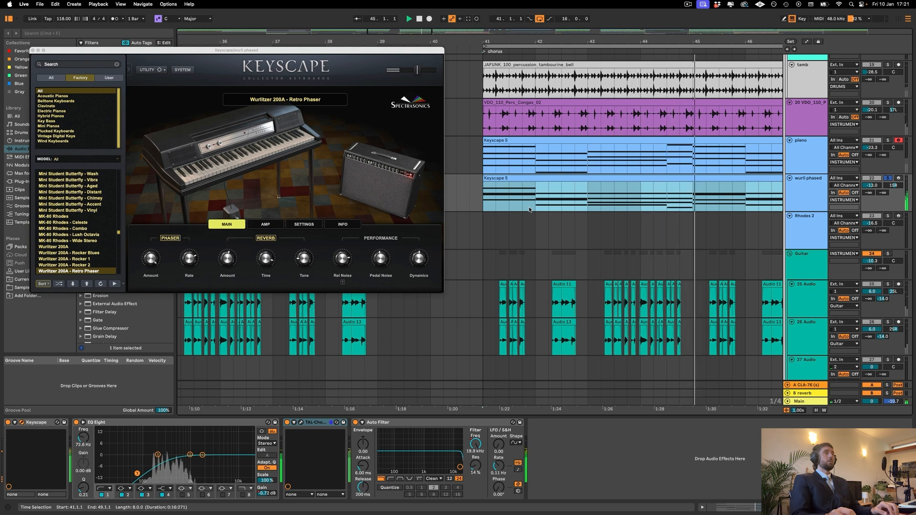
{"action": "scroll", "coordinate": [68, 249], "scroll_direction": "down", "scroll_amount": 3}
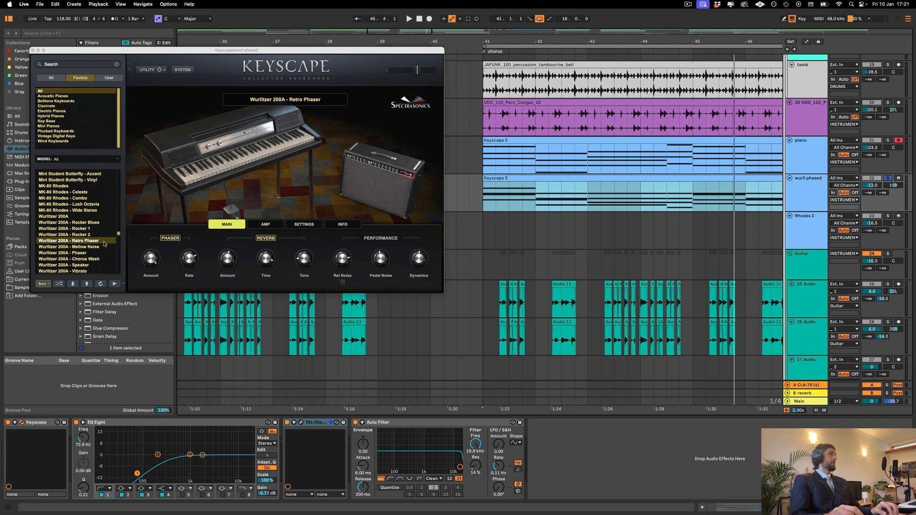
{"action": "left_click", "coordinate": [300, 422]}
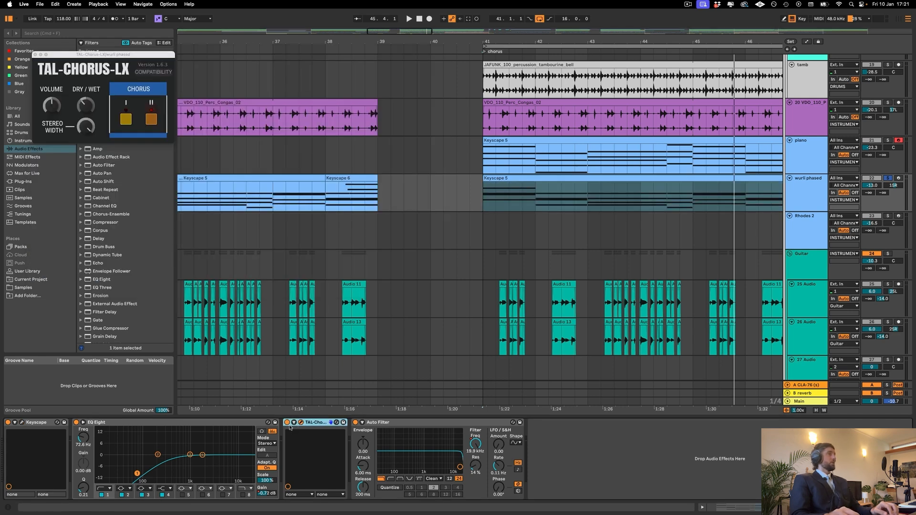
{"action": "key", "text": "space"}
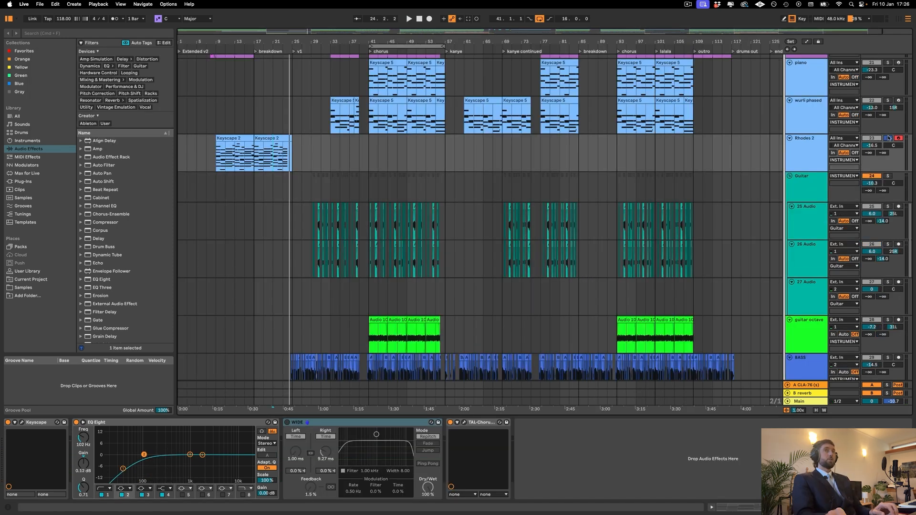
Select the wurli phased and piano tracks together during chorus playback and toggle their activation
{"action": "scroll", "coordinate": [572, 170], "scroll_direction": "up", "scroll_amount": 3}
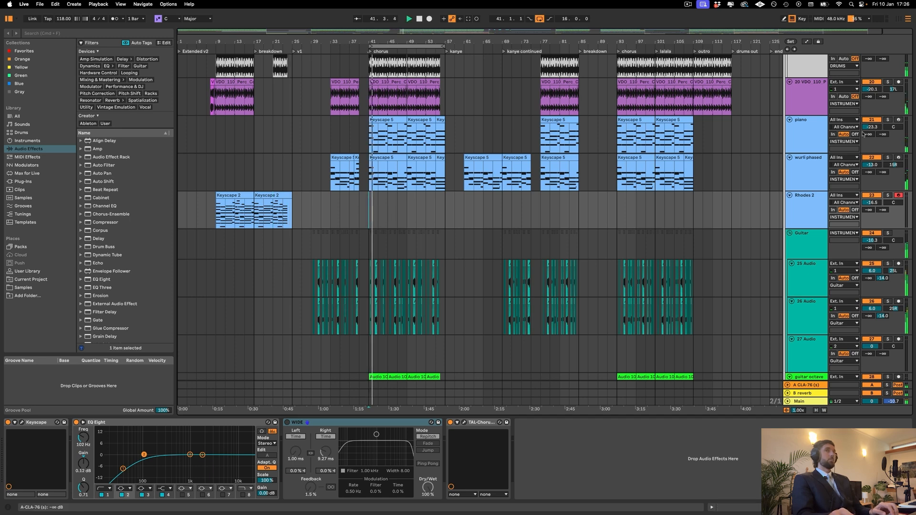
{"action": "left_click", "coordinate": [819, 162]}
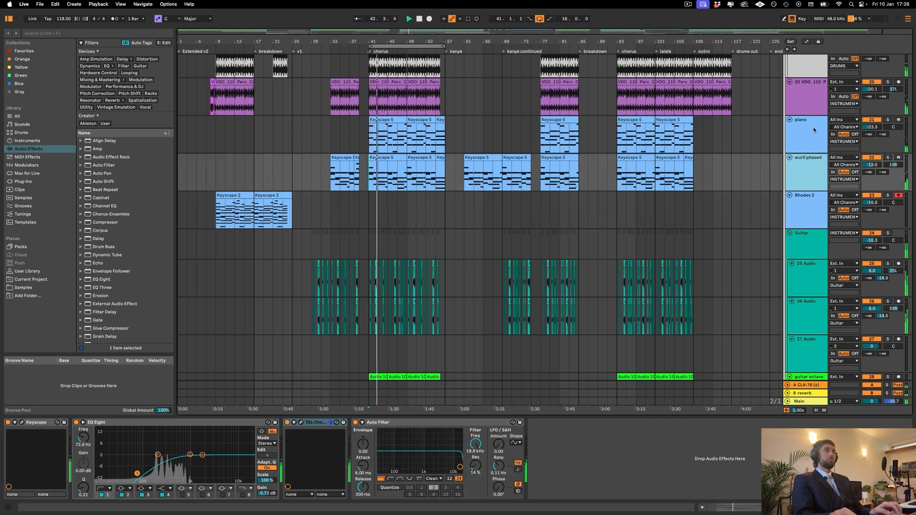
{"action": "left_click", "coordinate": [814, 126], "text": "shift"}
{"action": "left_click", "coordinate": [878, 120]}
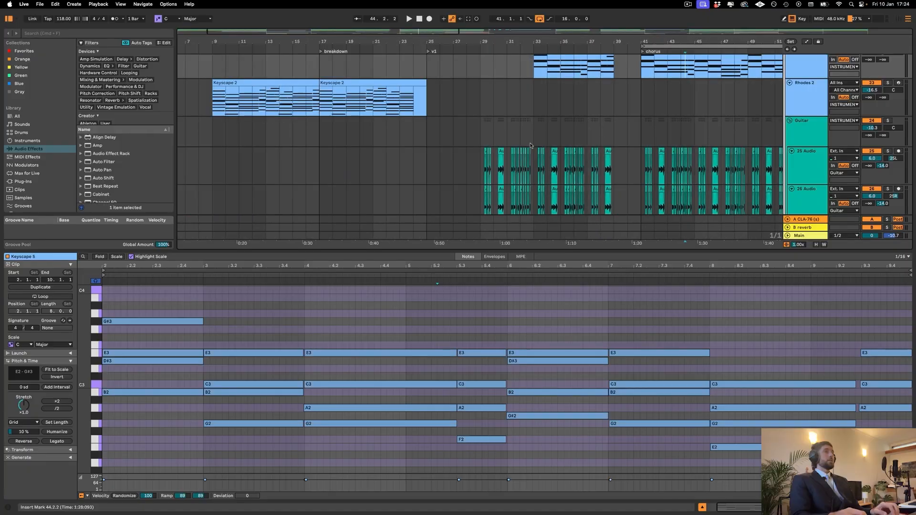
Solo the Rhodes 2 track and play its Keyscape 2 clip at the breakdown from bar 17
{"action": "scroll", "coordinate": [531, 145], "scroll_direction": "left", "scroll_amount": 3}
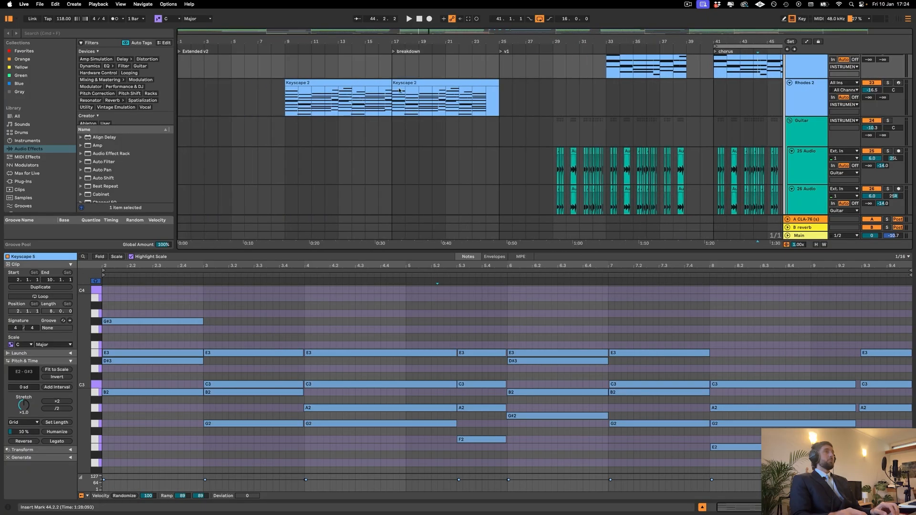
{"action": "left_click", "coordinate": [331, 81]}
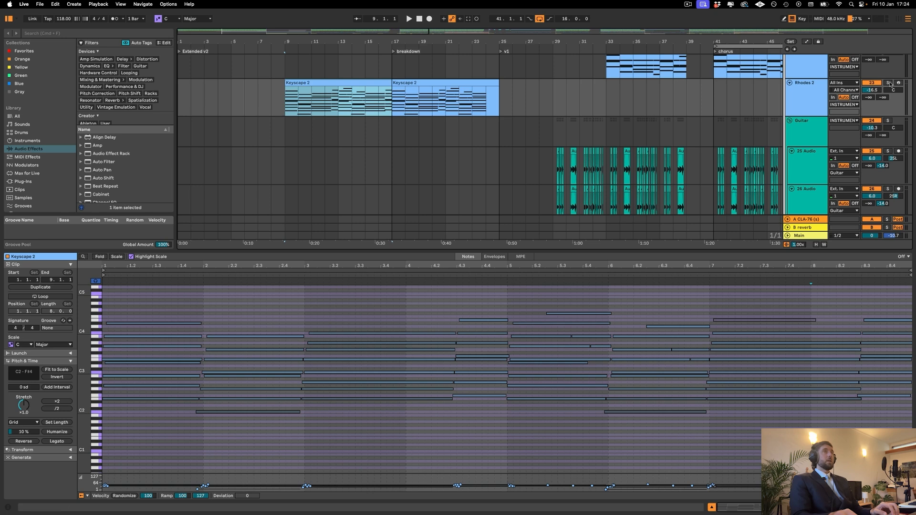
{"action": "left_click", "coordinate": [441, 81]}
{"action": "key", "text": "space"}
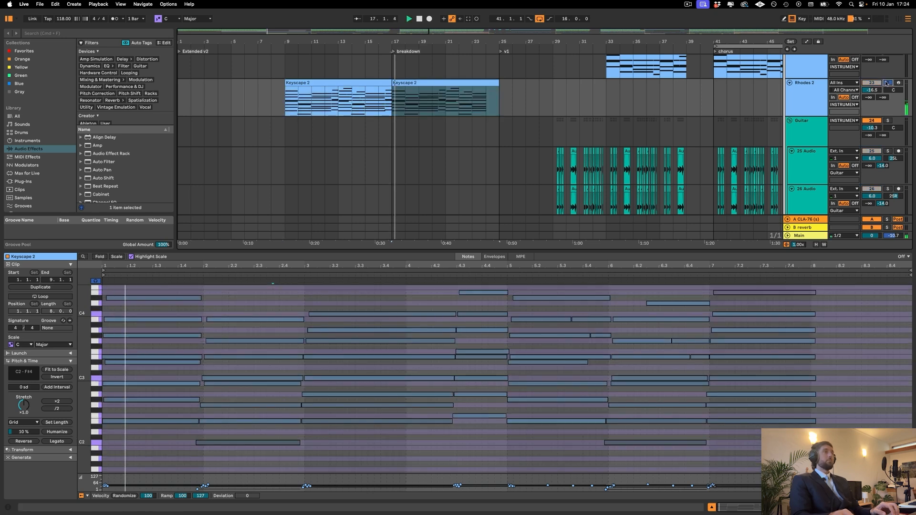
Enlarge the note editor, zoom in on the Rhodes 2 clip's chord notes, and arm the track with playback stopped
{"action": "scroll", "coordinate": [285, 379], "scroll_direction": "up", "scroll_amount": 3}
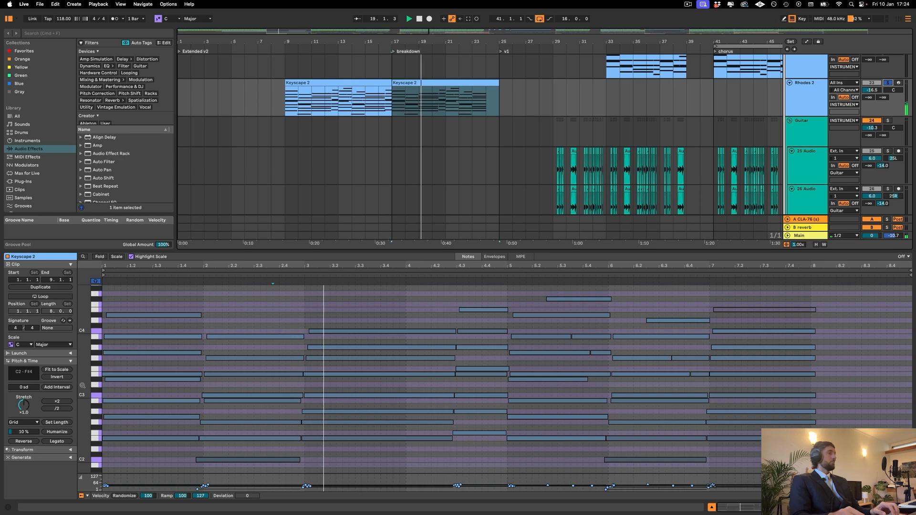
{"action": "left_click_drag", "start_coordinate": [210, 251], "coordinate": [210, 161]}
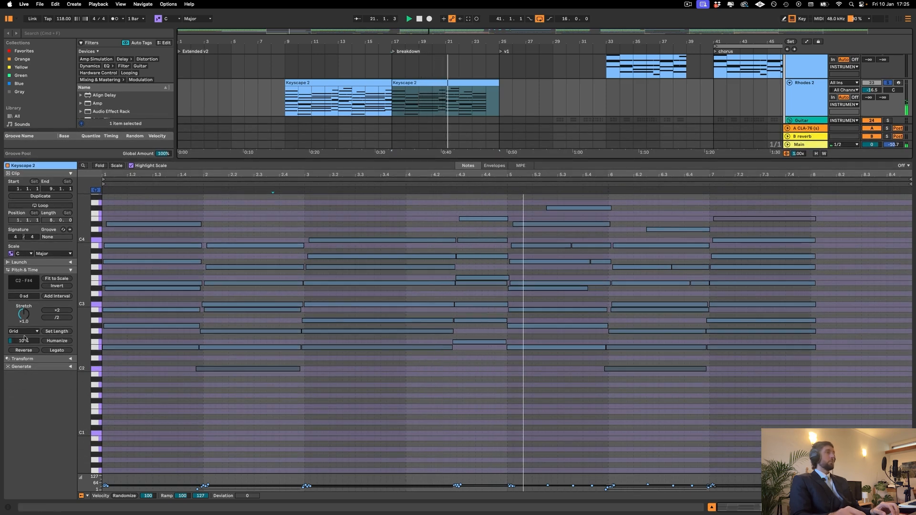
{"action": "key", "text": "space"}
{"action": "left_click_drag", "start_coordinate": [84, 288], "coordinate": [106, 333]}
{"action": "key", "text": "c"}
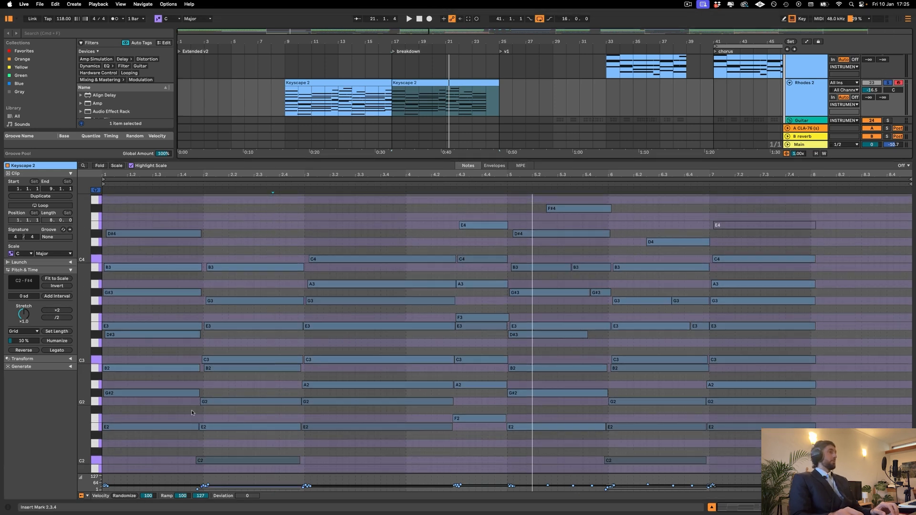
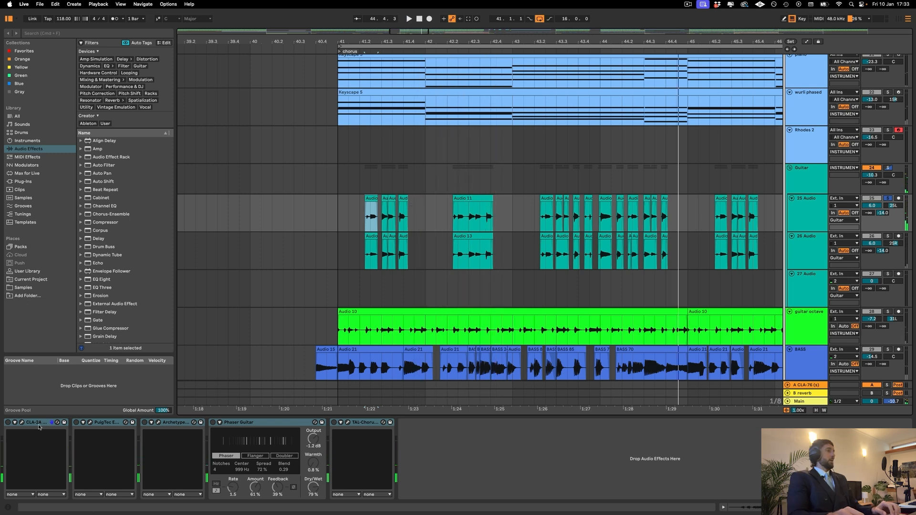
Activate the CLA-2A and PuigTec EQ on the soloed 25 Audio guitar track and inspect the PuigTec settings with playback
{"action": "left_click", "coordinate": [39, 426]}
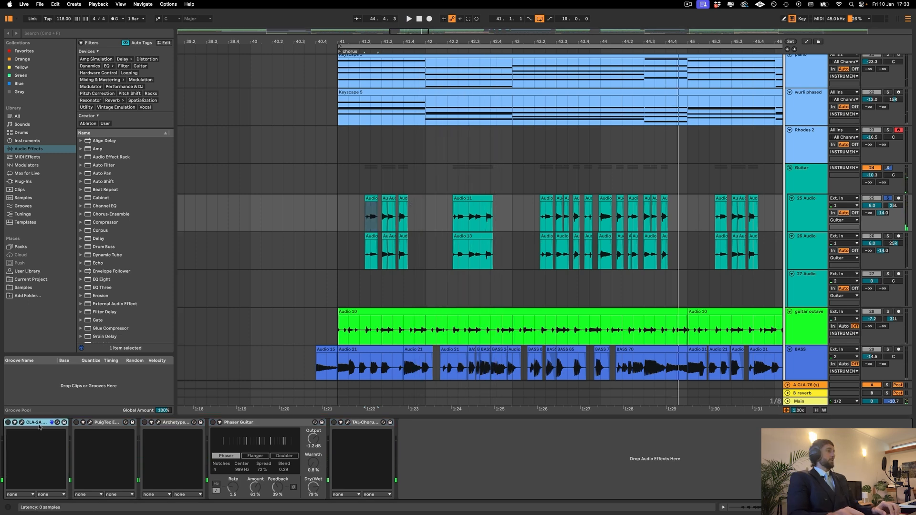
{"action": "left_click", "coordinate": [22, 423]}
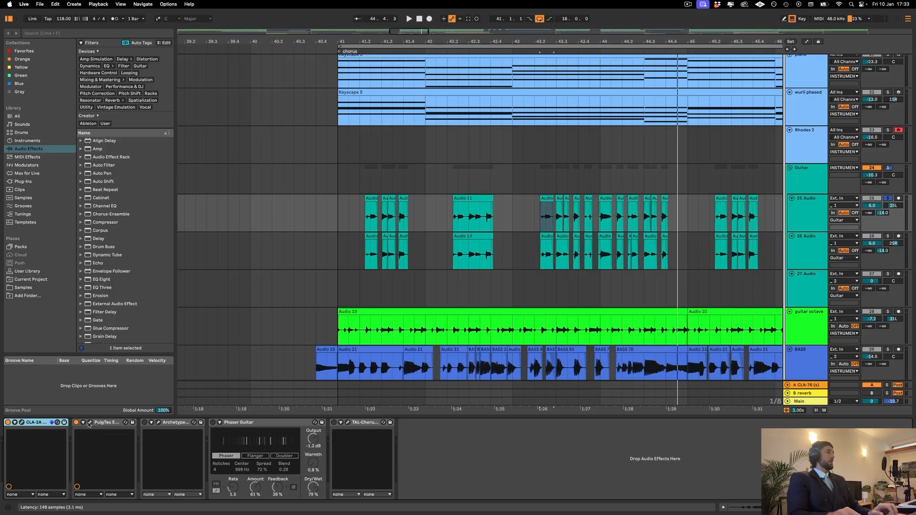
{"action": "left_click", "coordinate": [89, 422]}
{"action": "key", "text": "space"}
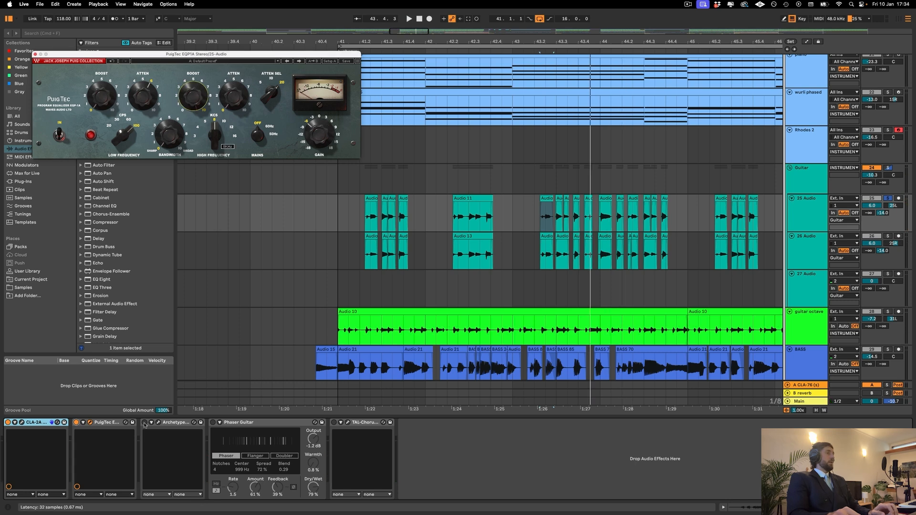
Activate Archetype Cory Wong on the 25 Audio track, open its amp settings, and play the guitar through it
{"action": "left_click", "coordinate": [144, 423]}
{"action": "left_click", "coordinate": [159, 423]}
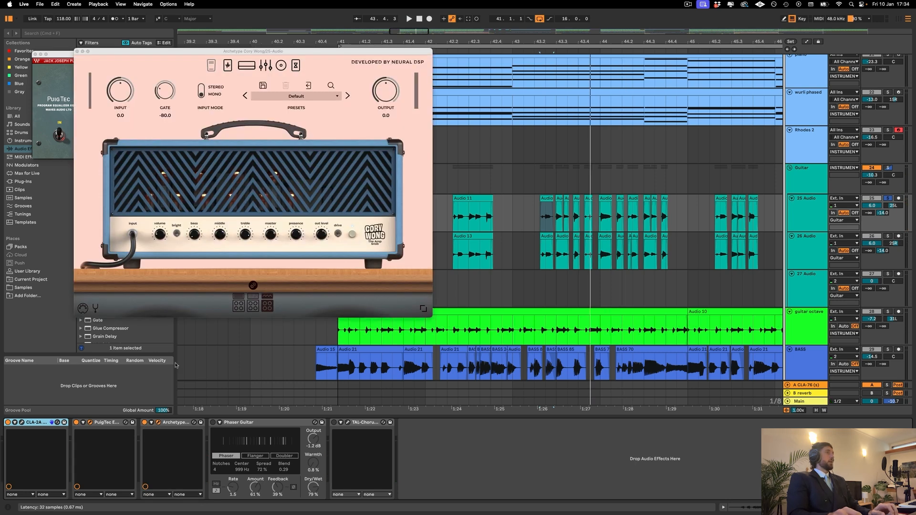
{"action": "key", "text": "space"}
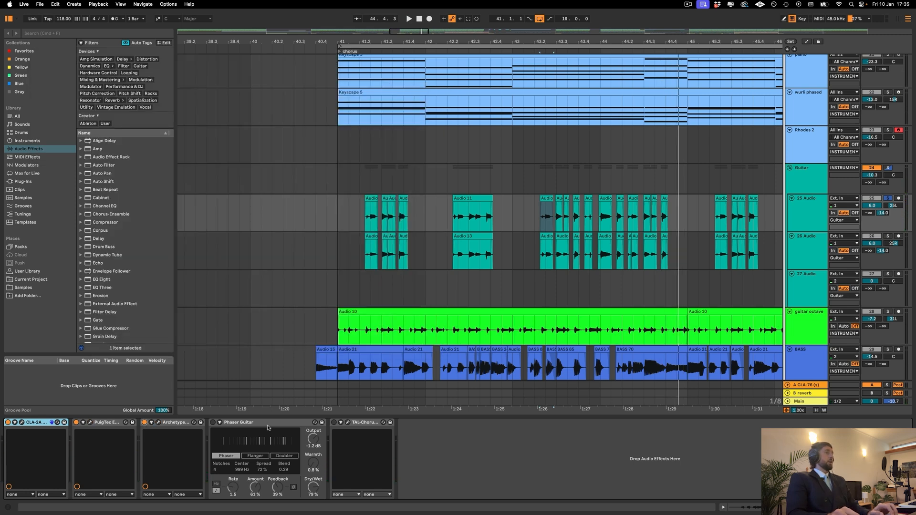
Activate the Phaser Guitar effect on the 25 Audio track and audition the guitar clips through it
{"action": "left_click", "coordinate": [268, 424]}
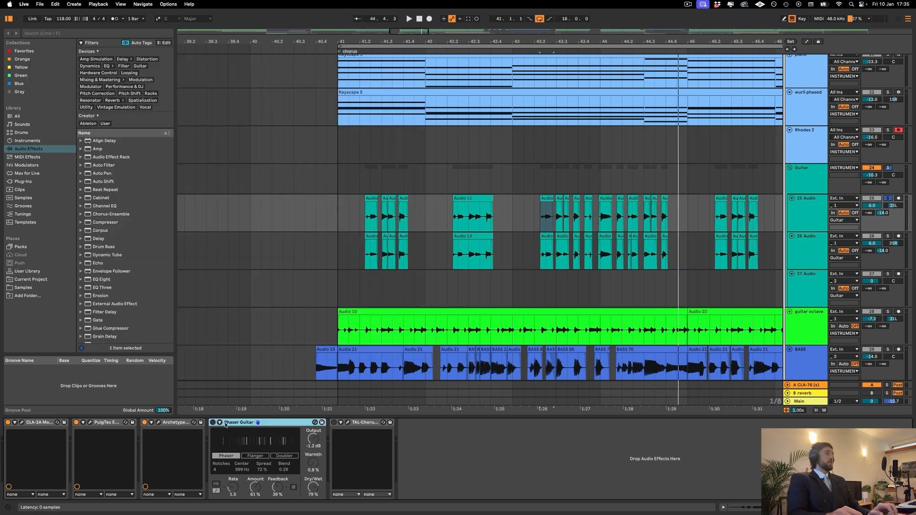
{"action": "key", "text": "space"}
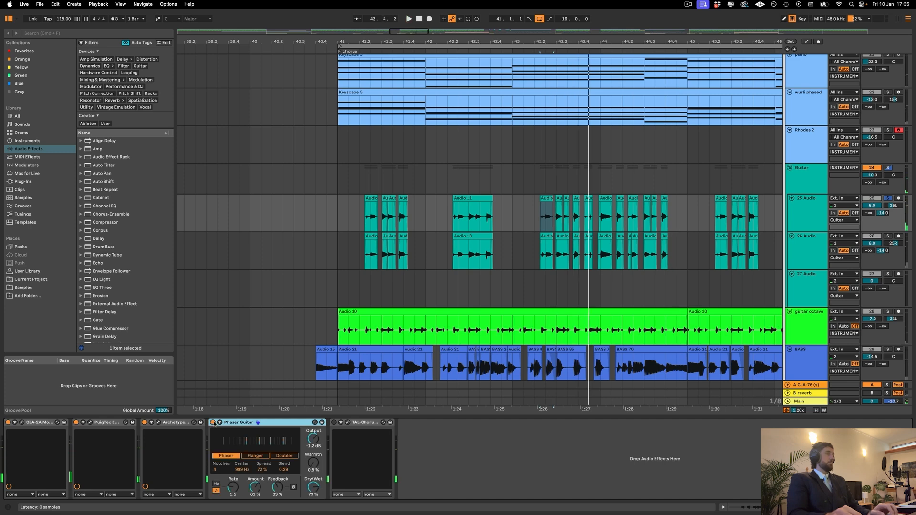
{"action": "key", "text": "space"}
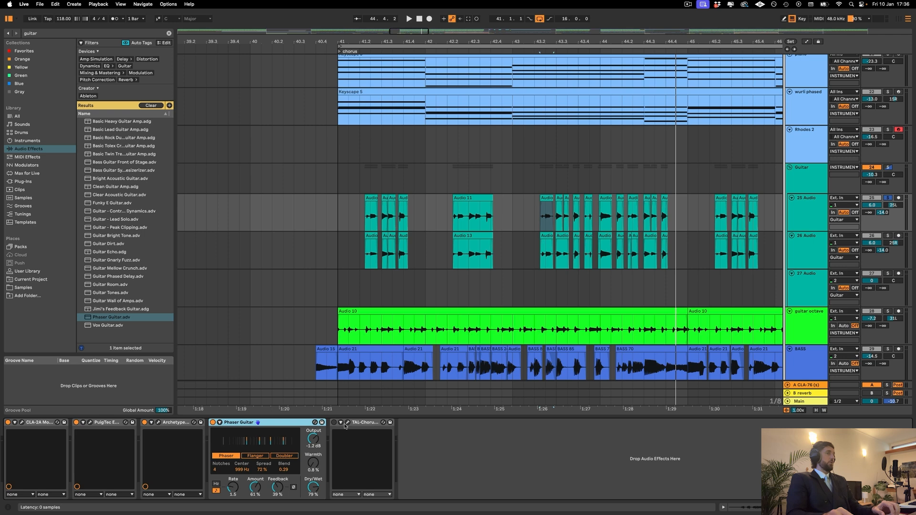
Open TAL-Chorus-LX on the 25 Audio track and compare the guitar with it bypassed and active, leaving it on
{"action": "left_click", "coordinate": [346, 423]}
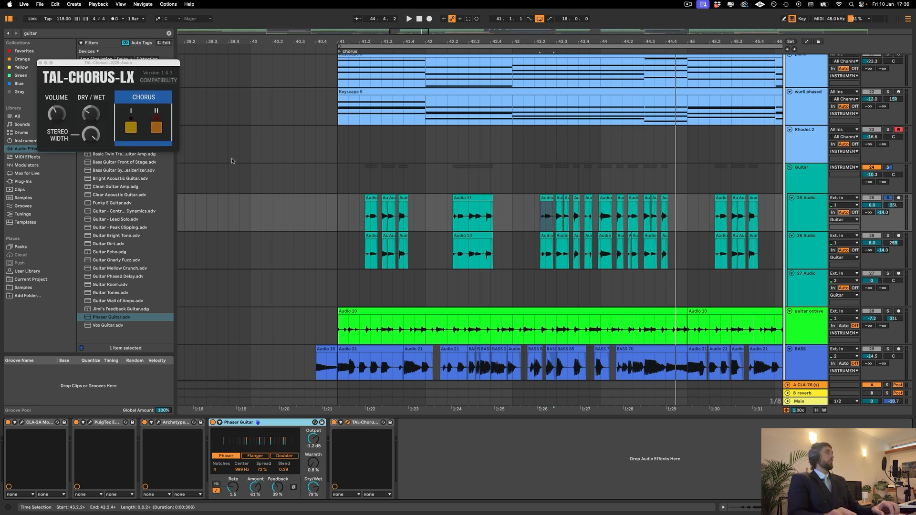
{"action": "key", "text": "space"}
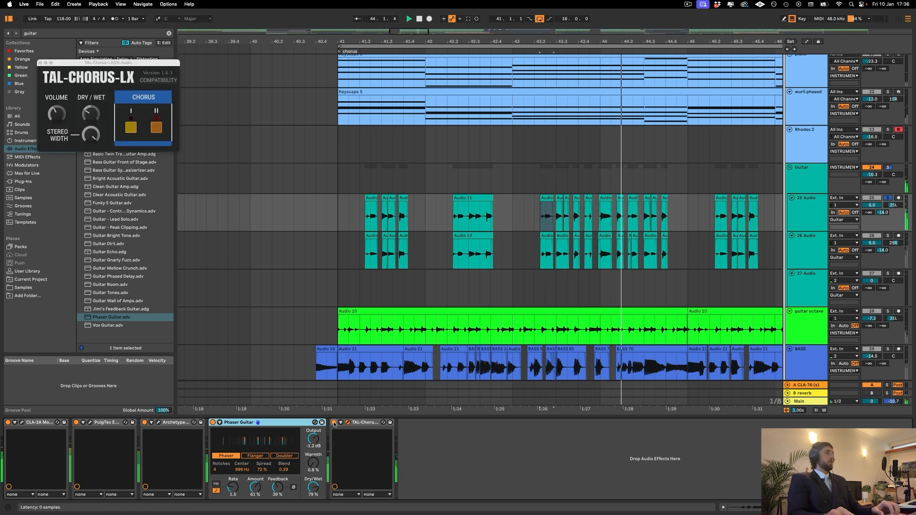
{"action": "left_click", "coordinate": [334, 423]}
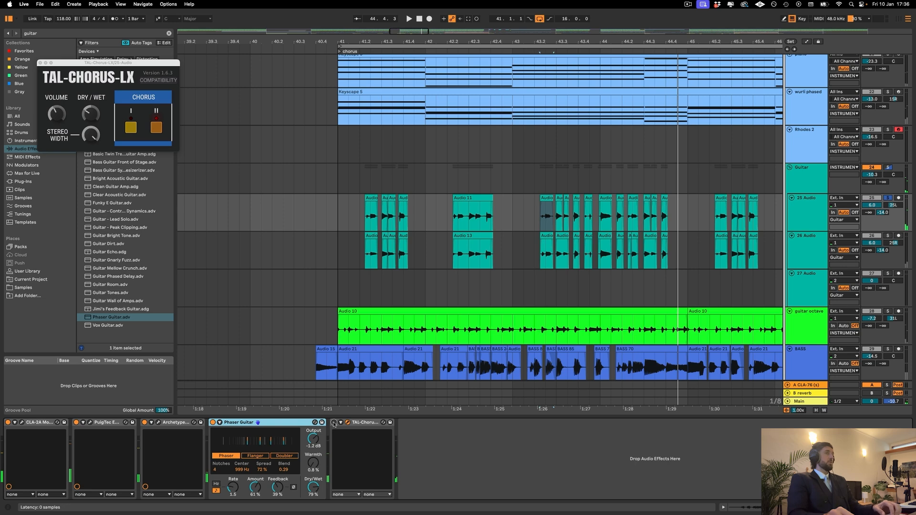
{"action": "left_click", "coordinate": [333, 422]}
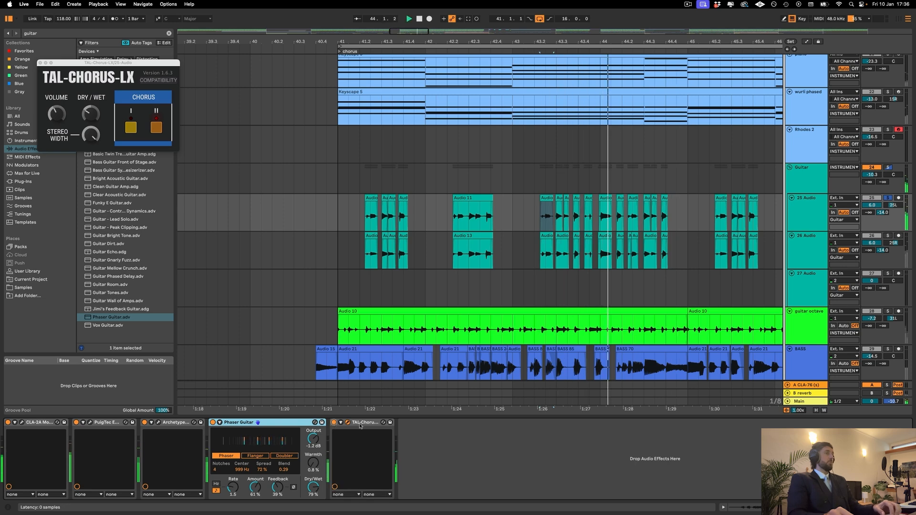
{"action": "key", "text": "space"}
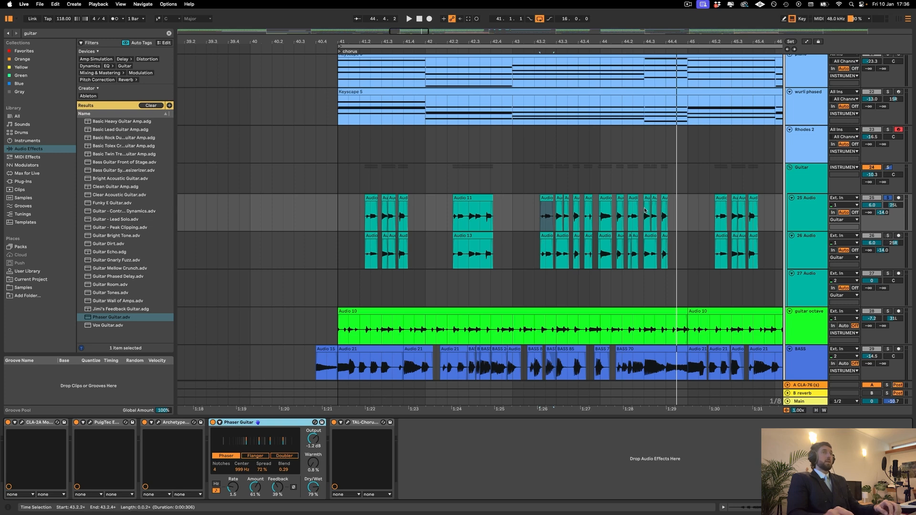
Inspect the CLA-2A compressor on the Guitar group while playing both guitar tracks around bar 43, then close its window
{"action": "left_click_drag", "start_coordinate": [635, 45], "coordinate": [551, 76]}
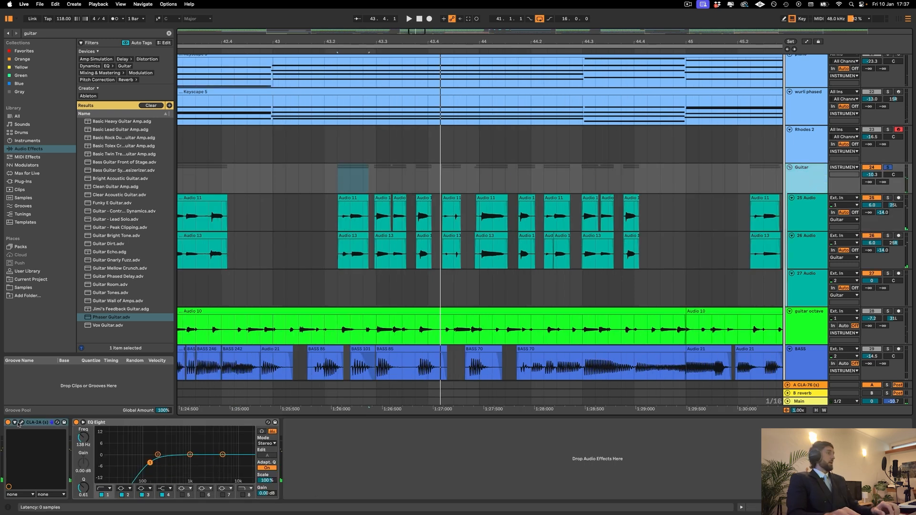
{"action": "left_click", "coordinate": [22, 423]}
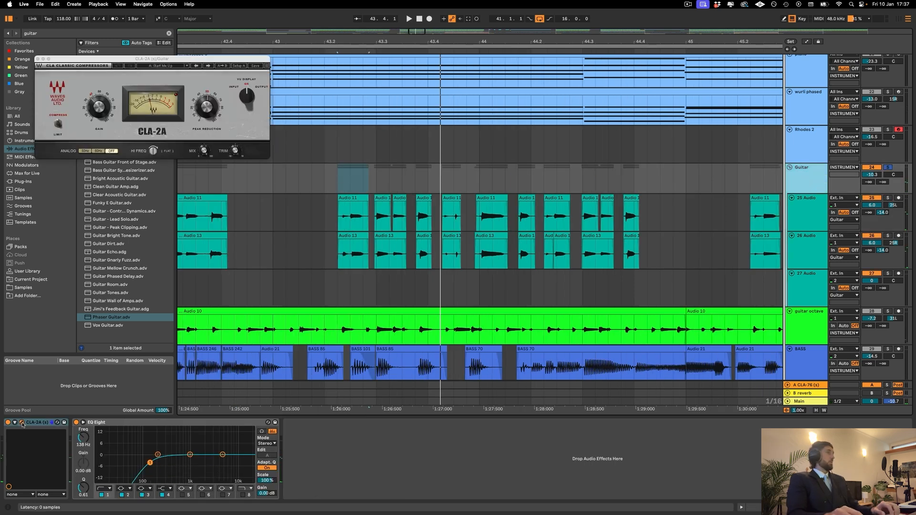
{"action": "key", "text": "space"}
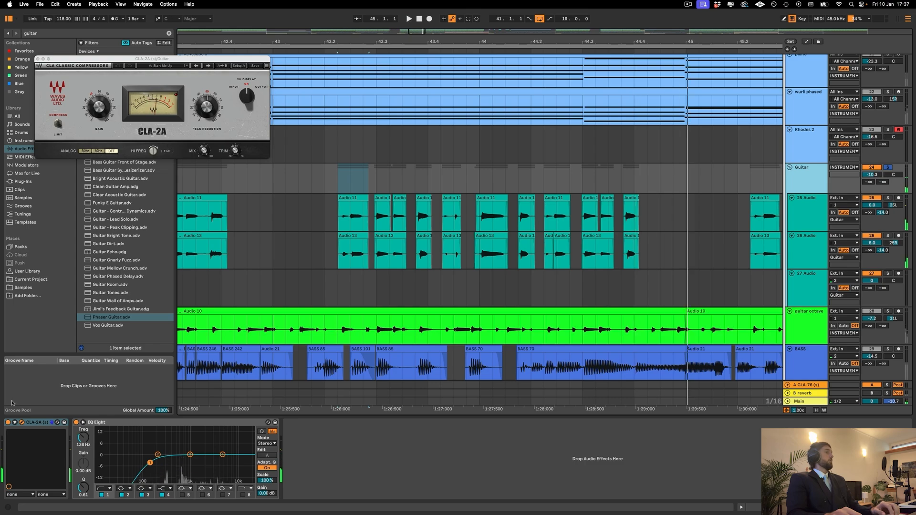
{"action": "left_click", "coordinate": [21, 423]}
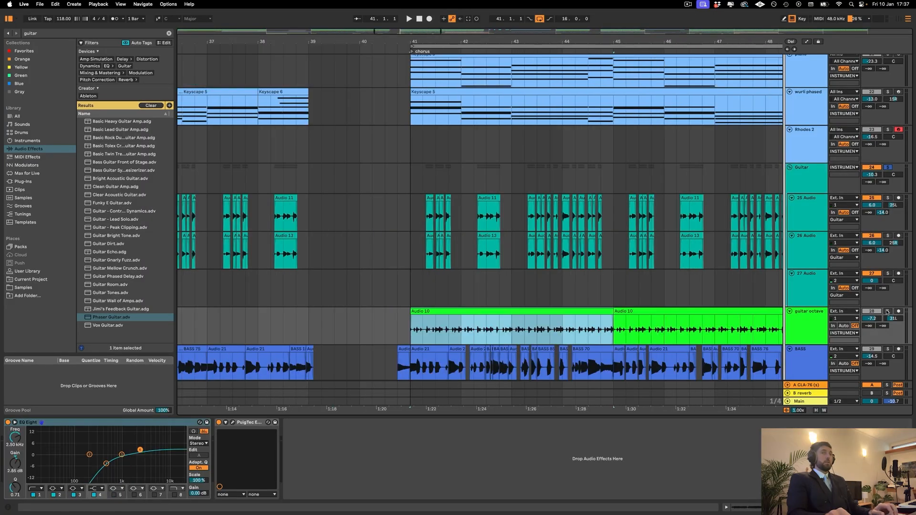
Solo the guitar octave track from bar 41 and compare its sound with EQ Eight bypassed and active
{"action": "left_click", "coordinate": [511, 311]}
{"action": "key", "text": "space"}
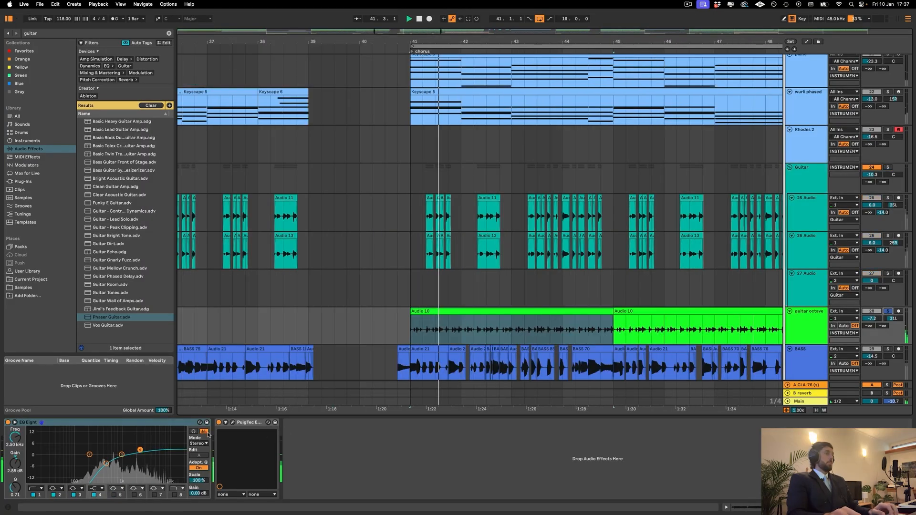
{"action": "left_click", "coordinate": [7, 424]}
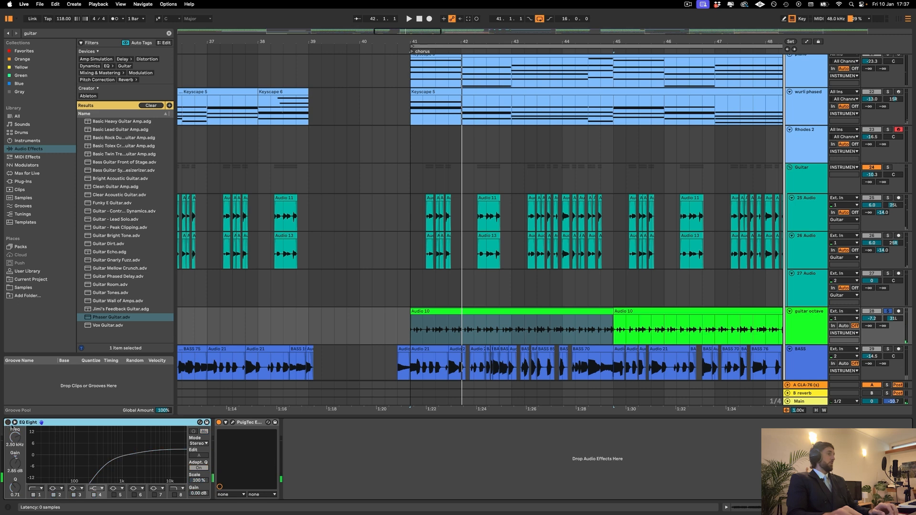
{"action": "key", "text": "space"}
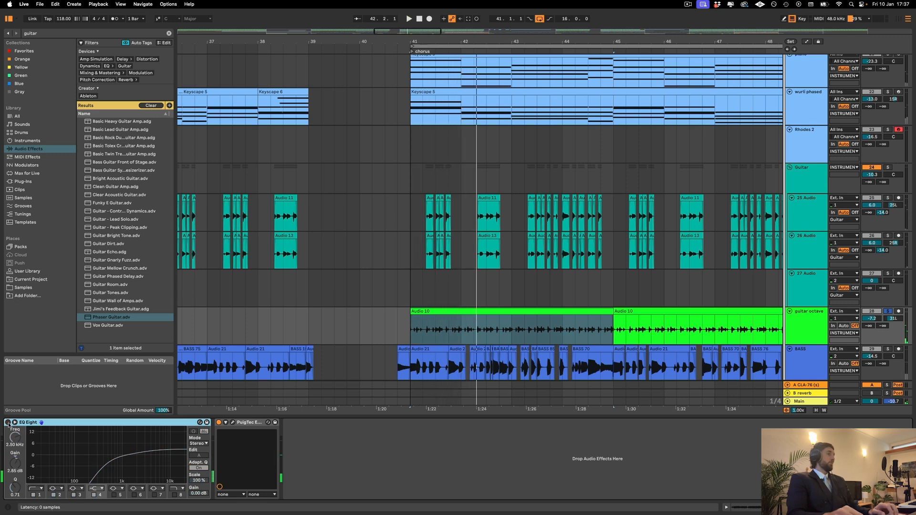
{"action": "key", "text": "space"}
{"action": "left_click", "coordinate": [8, 423]}
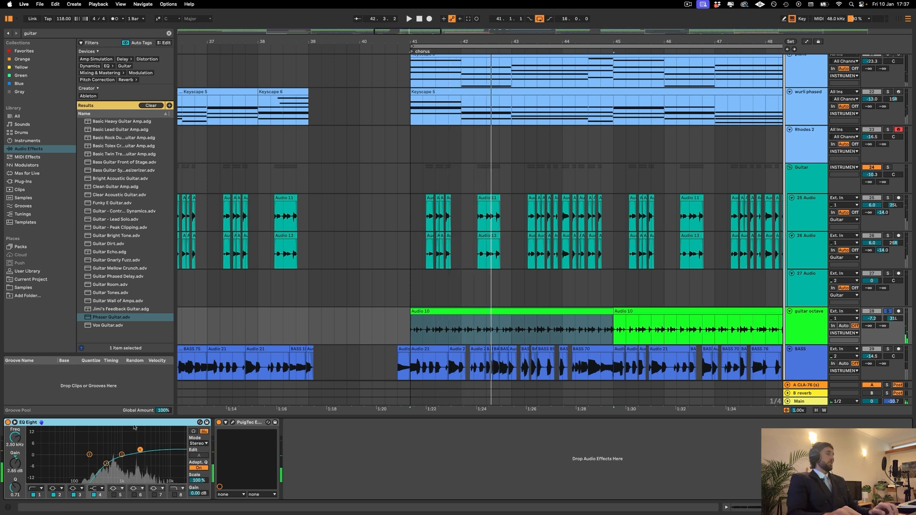
Inspect the PuigTec EQ on the guitar octave track, toggle its bypass during playback, and close its window
{"action": "left_click", "coordinate": [232, 423]}
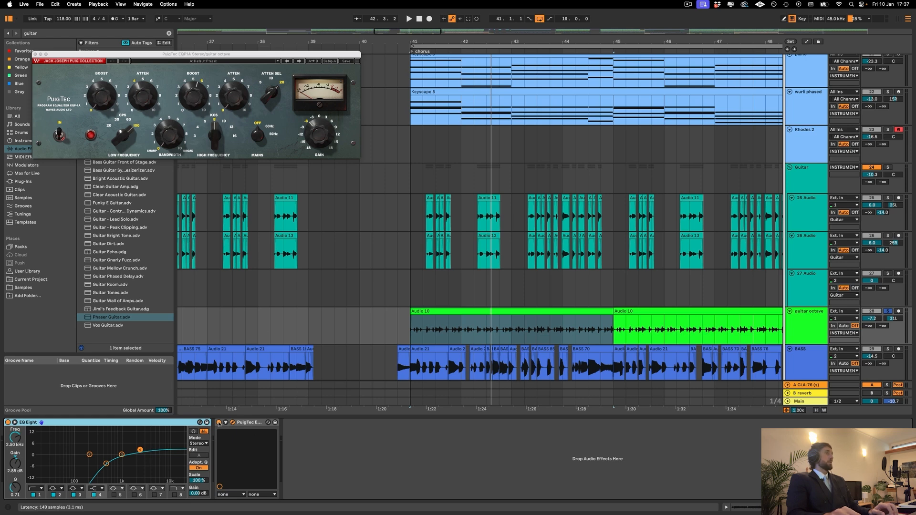
{"action": "key", "text": "space"}
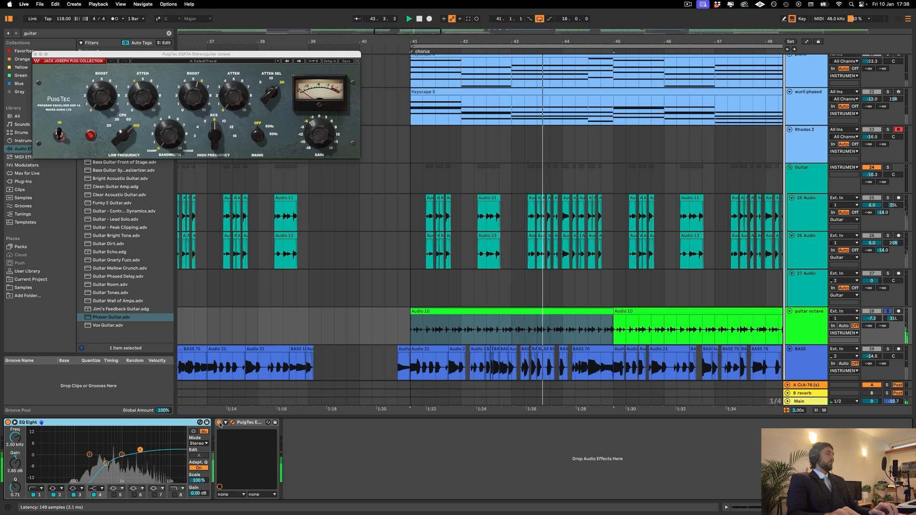
{"action": "left_click", "coordinate": [219, 422]}
{"action": "key", "text": "space"}
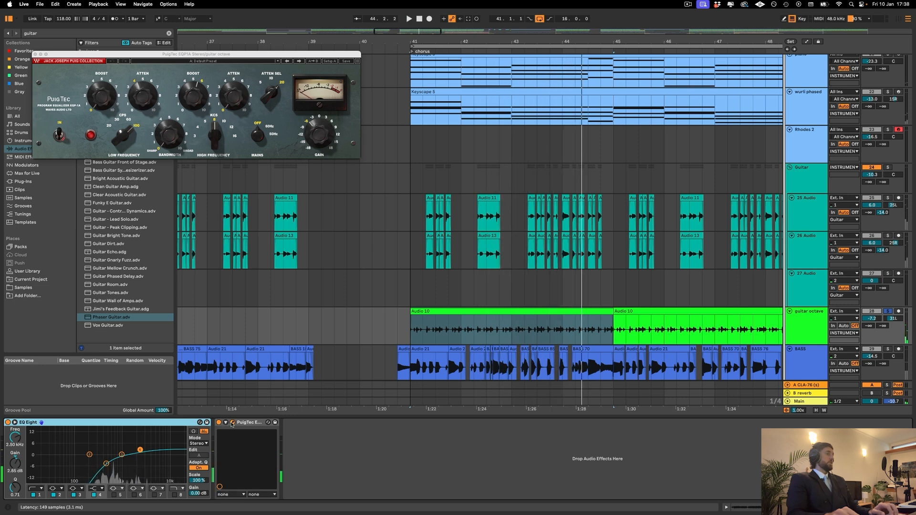
{"action": "left_click", "coordinate": [232, 422]}
Play the soloed BASS track's chorus part and activate its CLA-76 compressor
{"action": "scroll", "coordinate": [478, 230], "scroll_direction": "down", "scroll_amount": 2}
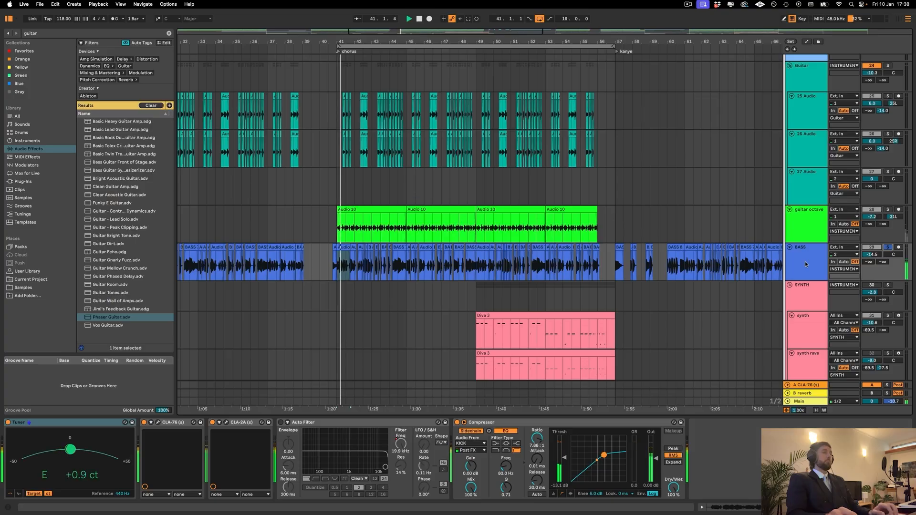
{"action": "left_click", "coordinate": [805, 261]}
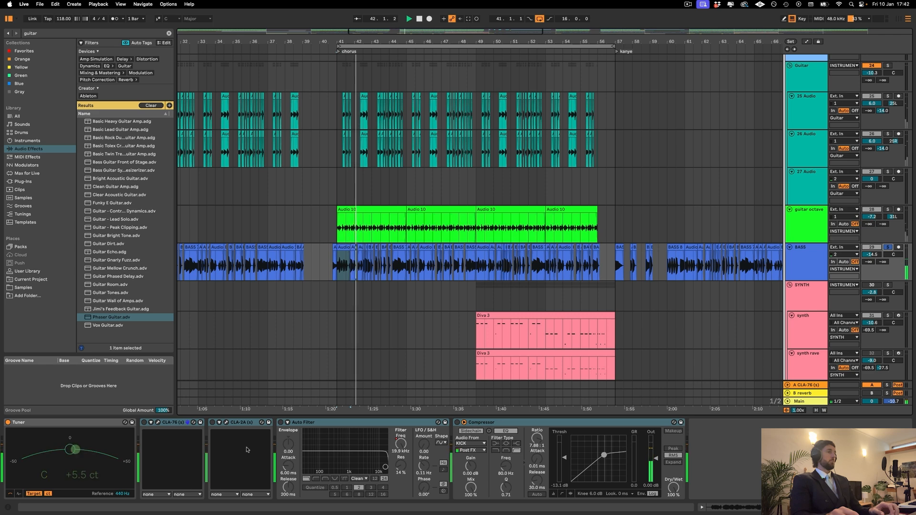
{"action": "left_click", "coordinate": [175, 423]}
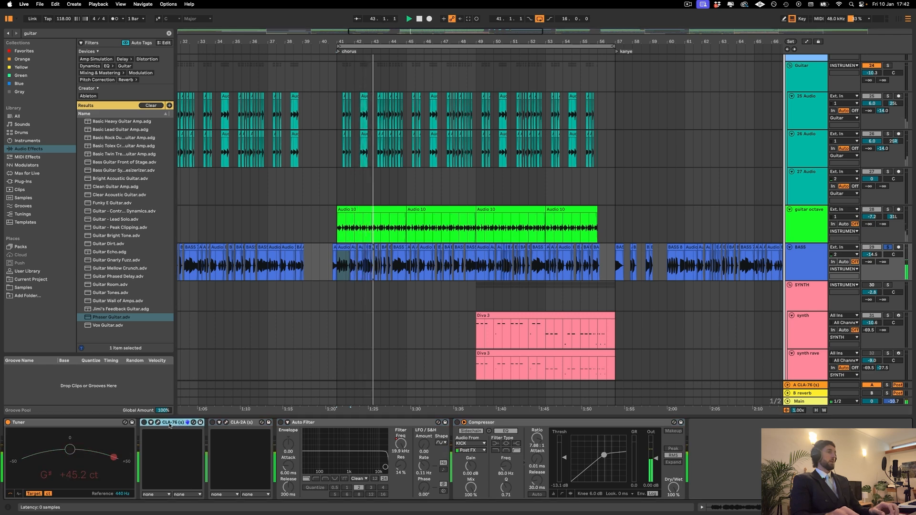
{"action": "key", "text": "space"}
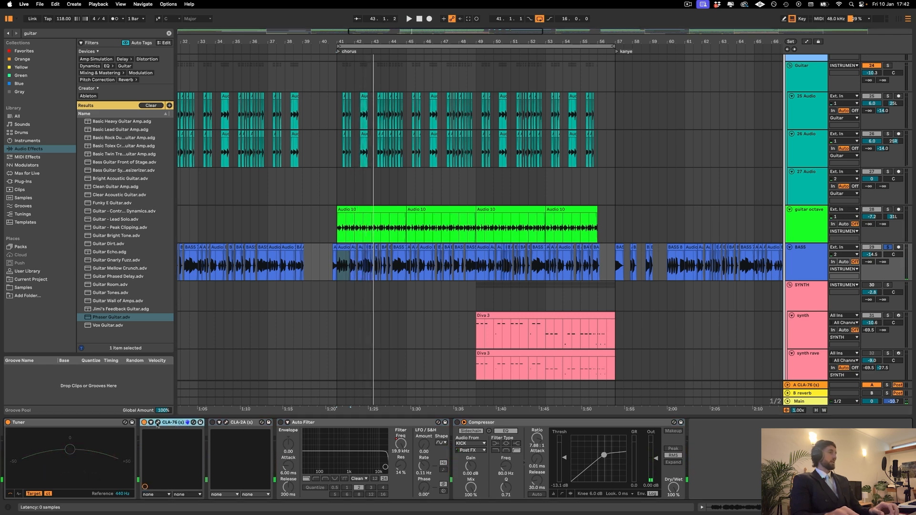
Activate CLA-2A on the BASS track and examine its CLA-76 and CLA-2A compressors while playing the soloed bass
{"action": "left_click", "coordinate": [158, 423]}
{"action": "key", "text": "space"}
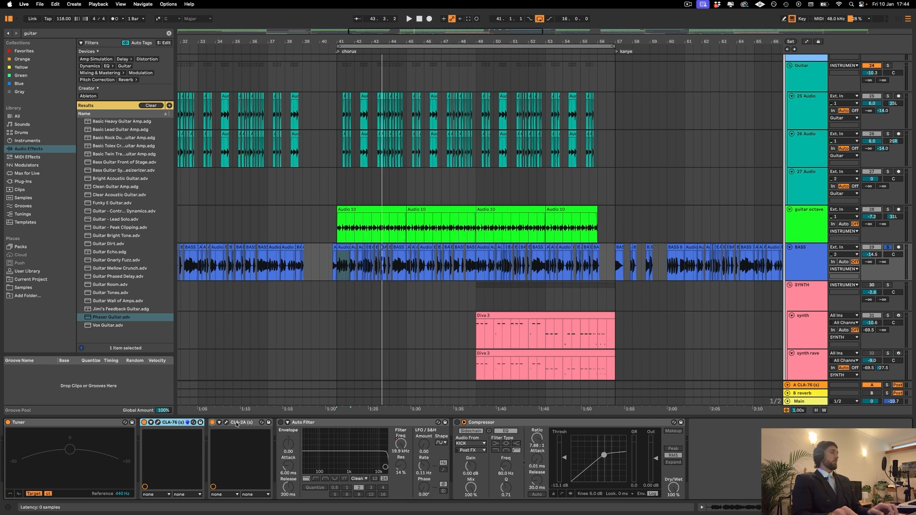
{"action": "left_click", "coordinate": [226, 423]}
{"action": "key", "text": "space"}
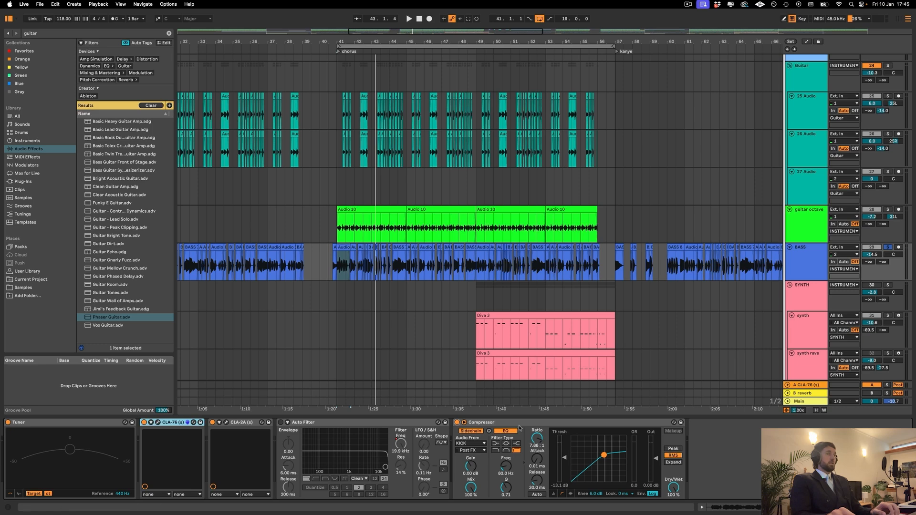
Examine the KICK-sidechained Compressor on the BASS track while playing the soloed bass from bar 41
{"action": "left_click", "coordinate": [521, 423]}
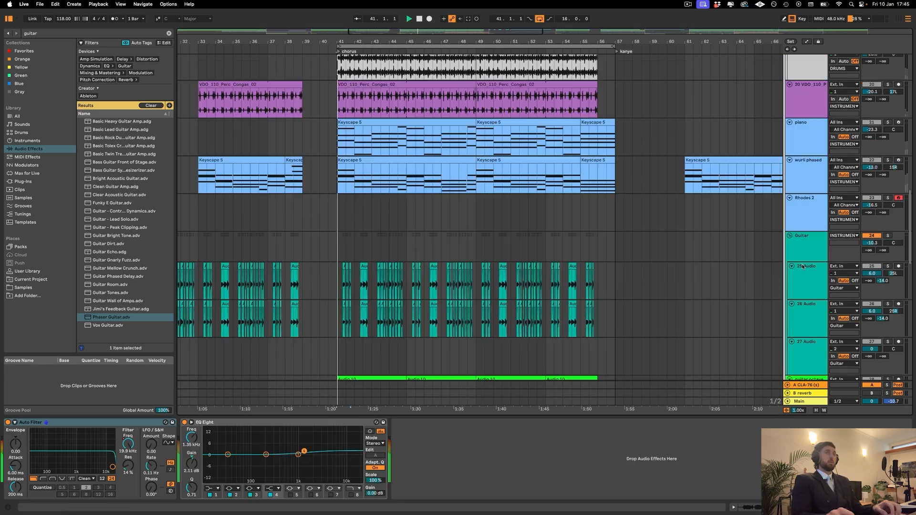
{"action": "scroll", "coordinate": [800, 261], "scroll_direction": "down", "scroll_amount": 6}
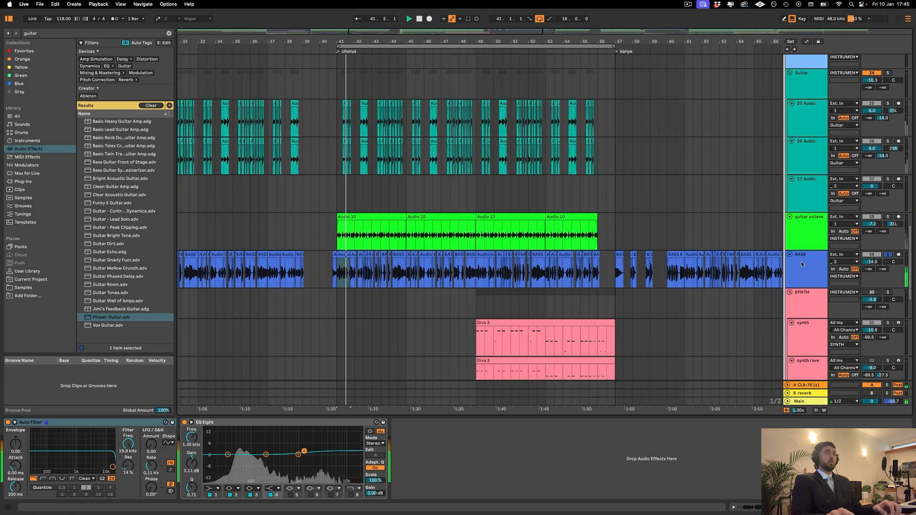
{"action": "left_click", "coordinate": [800, 262]}
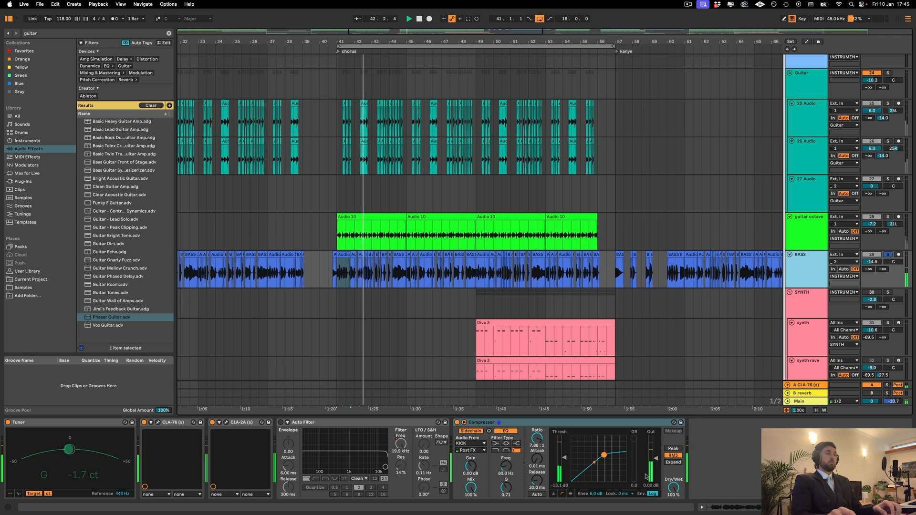
{"action": "scroll", "coordinate": [867, 147], "scroll_direction": "down", "scroll_amount": 5}
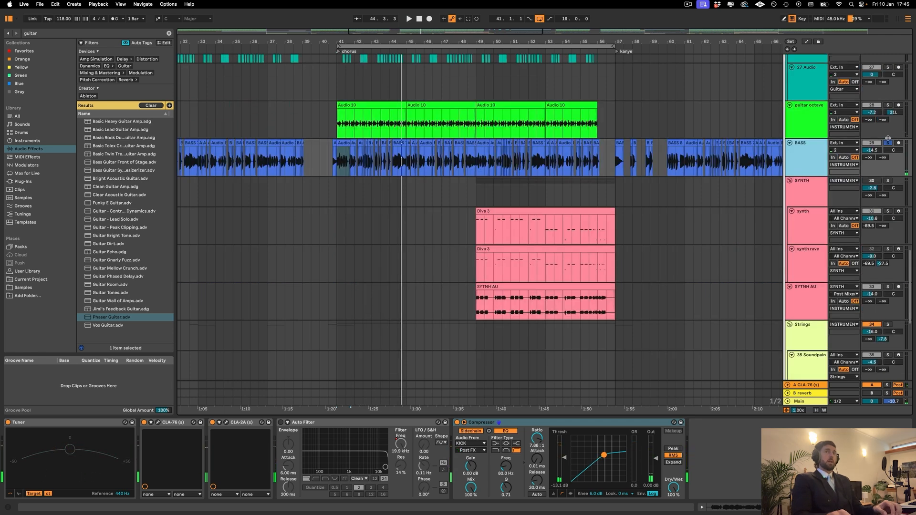
Turn off the BASS solo, select the synth clip at bar 49, and play the soloed SYNTH group from there
{"action": "left_click", "coordinate": [545, 212]}
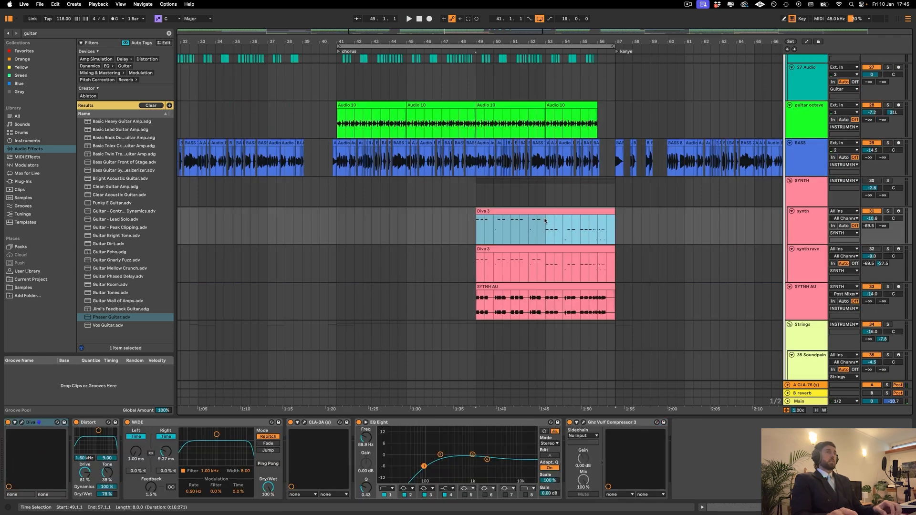
{"action": "scroll", "coordinate": [545, 217], "scroll_direction": "right", "scroll_amount": 2}
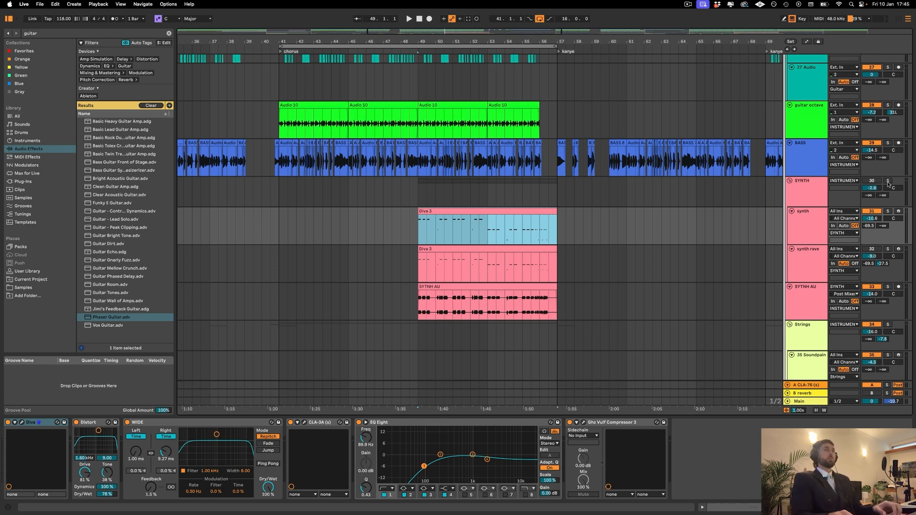
{"action": "left_click", "coordinate": [888, 181]}
{"action": "key", "text": "space"}
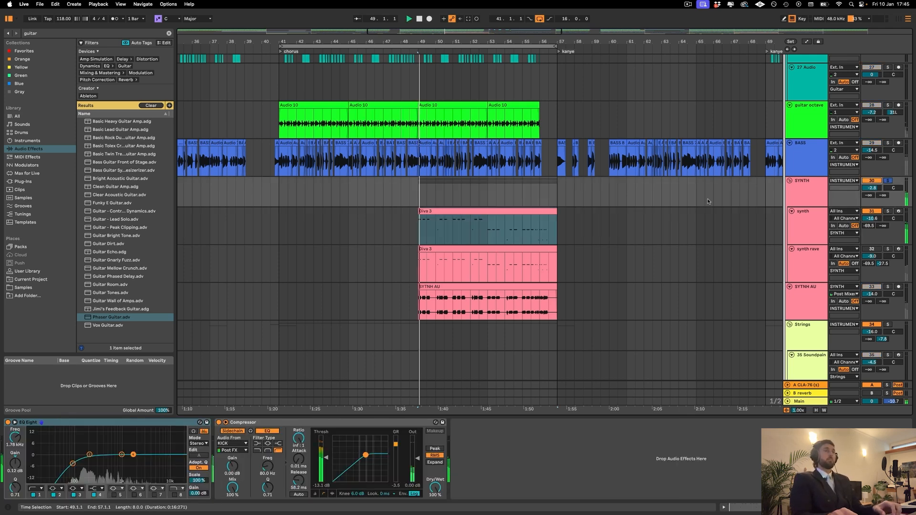
Inspect the Diva patch on the synth track during playback, moving its window clear of the synth clips
{"action": "left_click", "coordinate": [543, 242]}
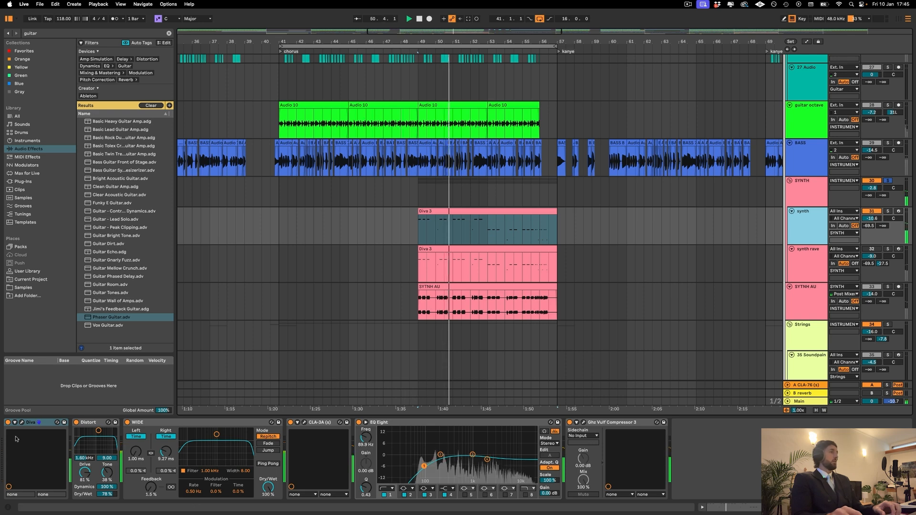
{"action": "left_click", "coordinate": [22, 422]}
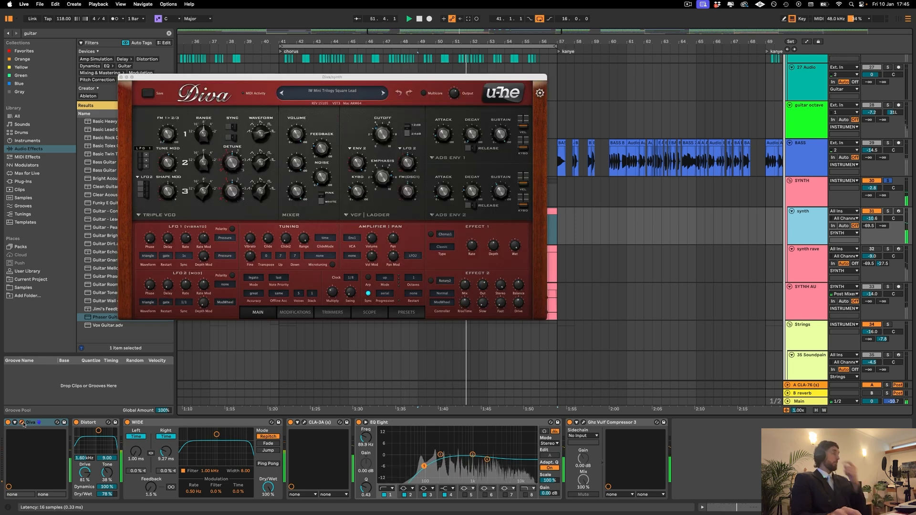
{"action": "left_click_drag", "start_coordinate": [306, 79], "coordinate": [179, 42]}
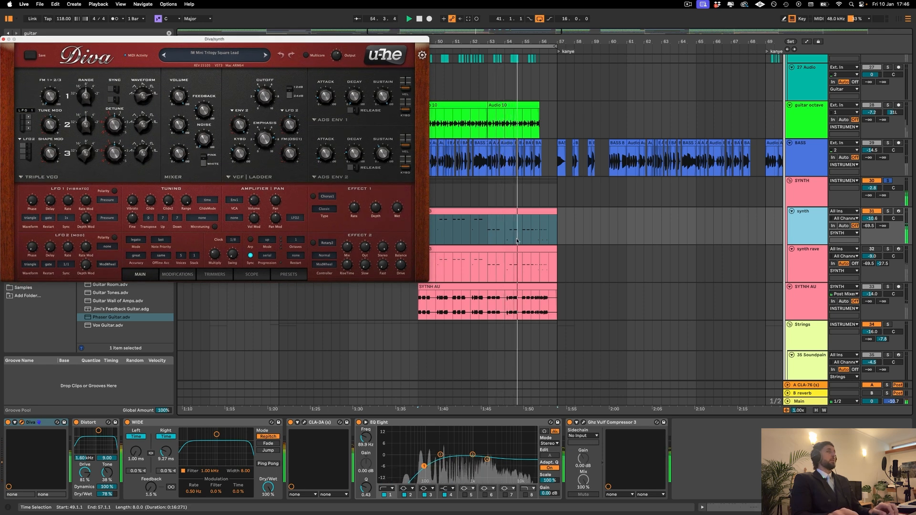
{"action": "scroll", "coordinate": [517, 241], "scroll_direction": "left", "scroll_amount": 3}
Deactivate all synth track effects from Distort through Ghz Vulf Compressor 3 and play the dry Diva sound from bar 49
{"action": "left_click", "coordinate": [96, 422]}
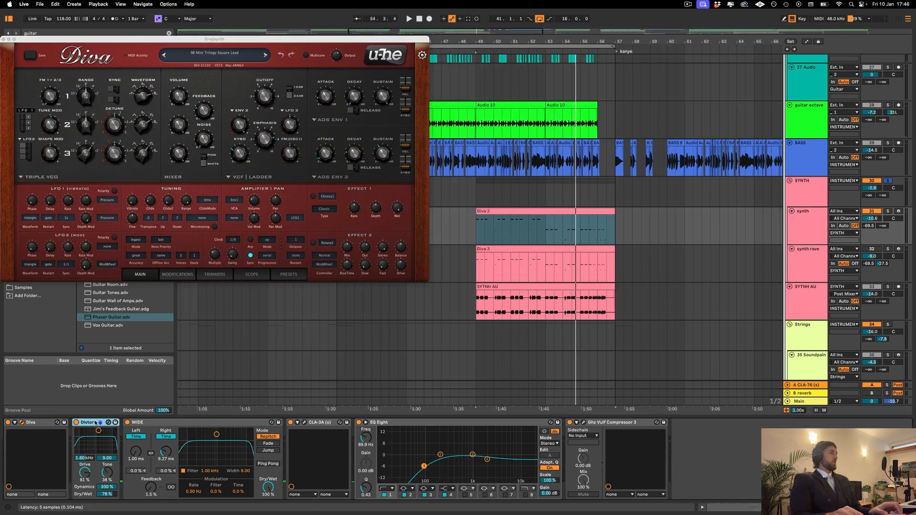
{"action": "left_click", "coordinate": [607, 423], "text": "shift"}
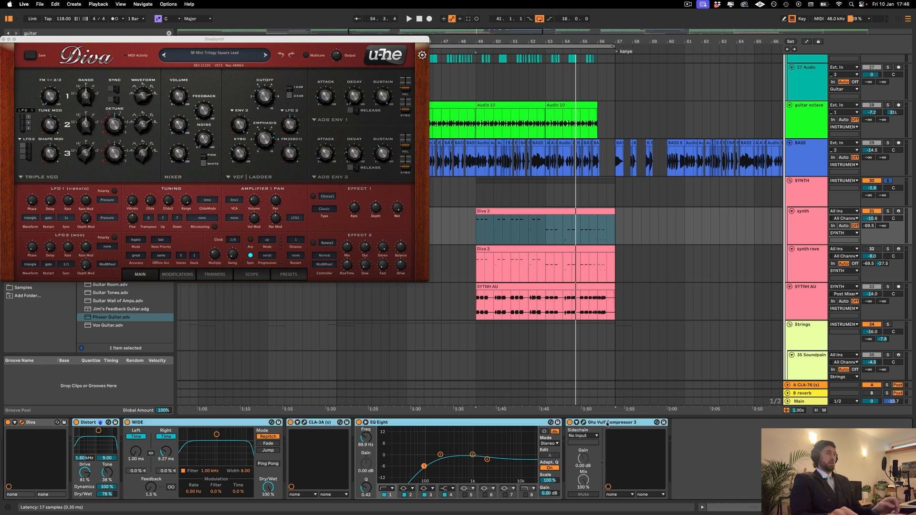
{"action": "left_click", "coordinate": [569, 423]}
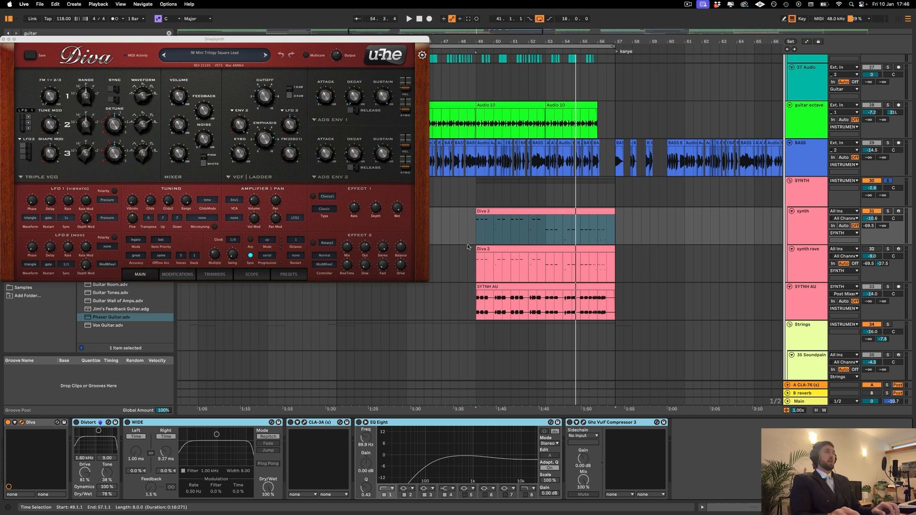
{"action": "left_click", "coordinate": [504, 212]}
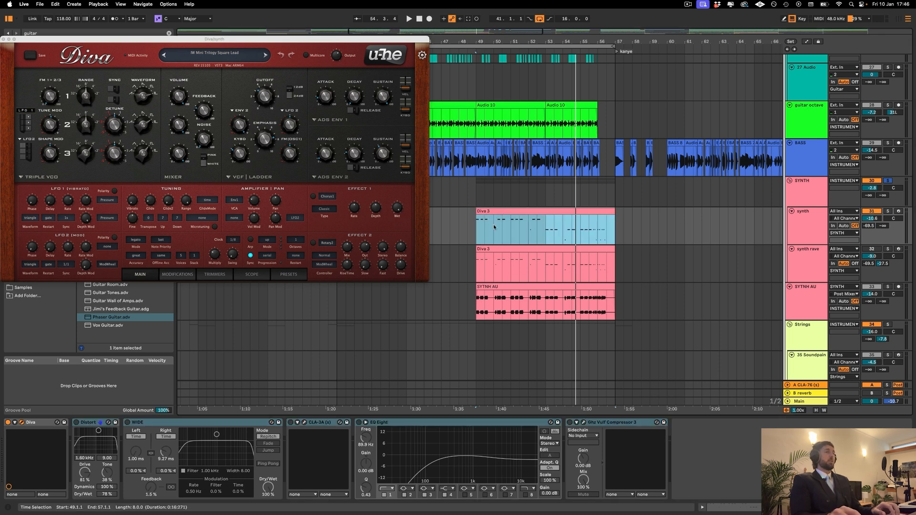
{"action": "key", "text": "space"}
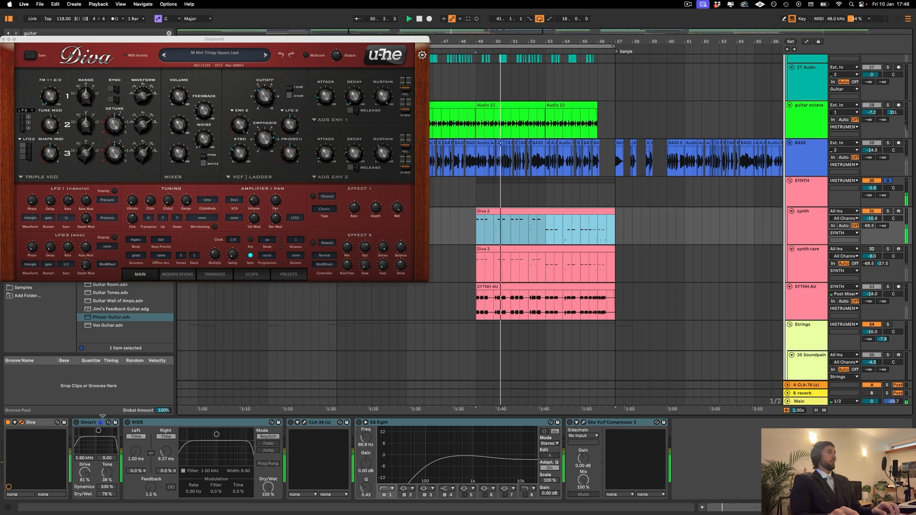
Reactivate the Distort and WIDE effects on the synth track and play the synth part through them
{"action": "left_click", "coordinate": [82, 427]}
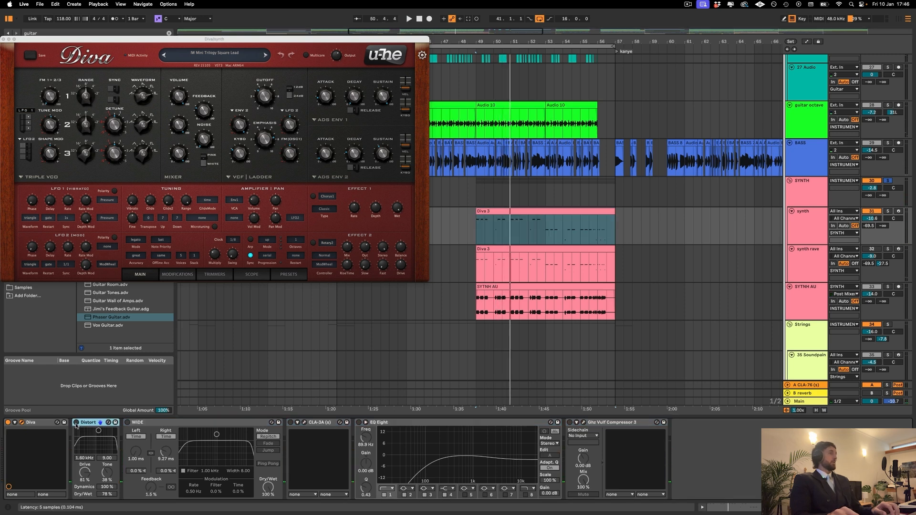
{"action": "left_click", "coordinate": [76, 423]}
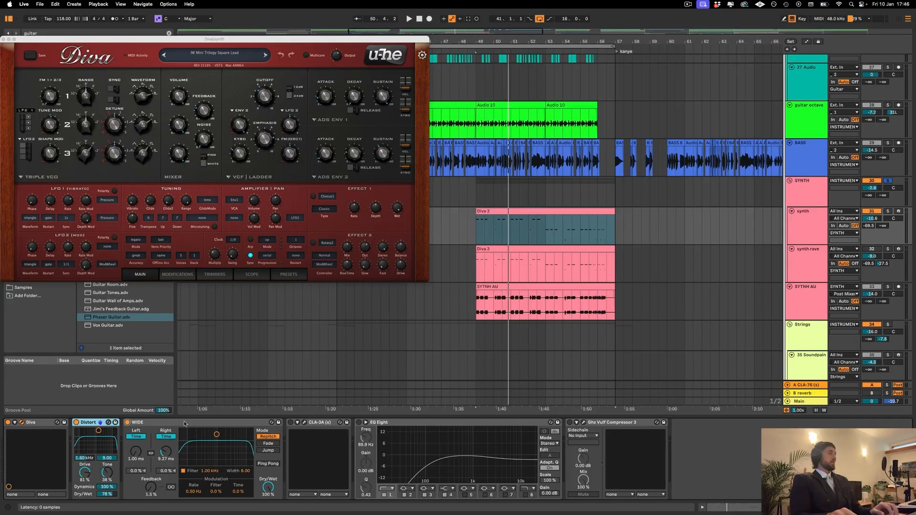
{"action": "left_click", "coordinate": [184, 424]}
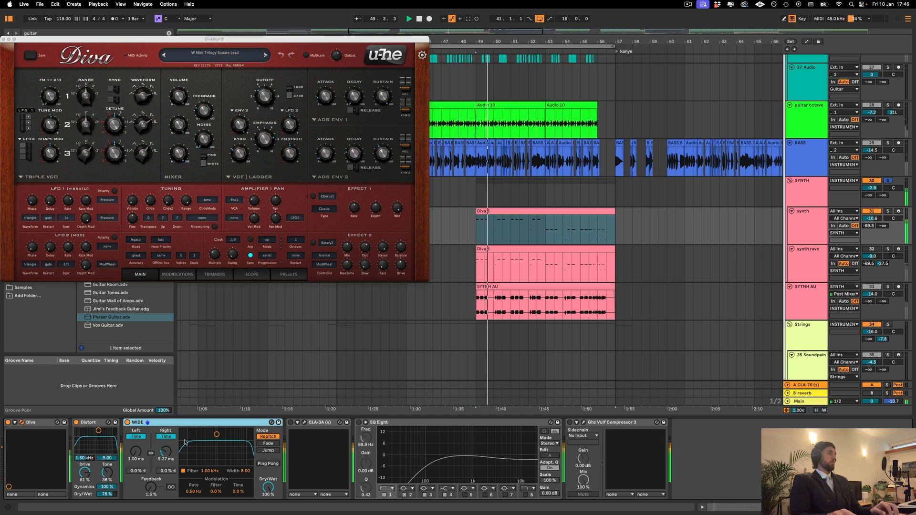
Reactivate the CLA-3A compressor on the synth track, inspect it during playback, and close its window
{"action": "left_click", "coordinate": [304, 423]}
{"action": "left_click", "coordinate": [305, 423]}
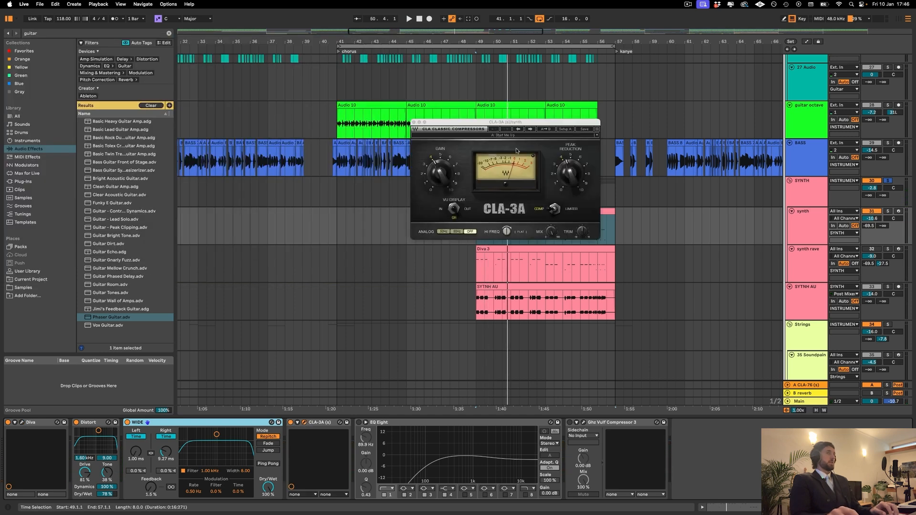
{"action": "key", "text": "space"}
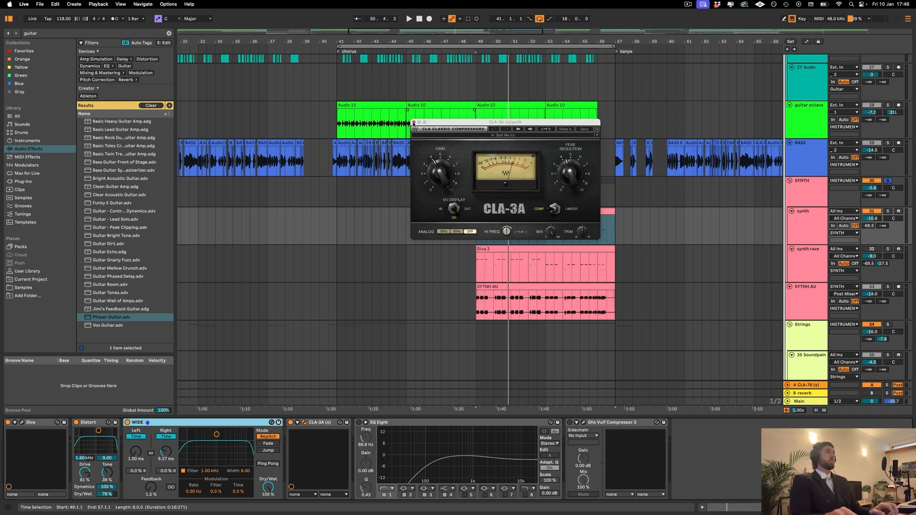
{"action": "left_click", "coordinate": [413, 123]}
Reactivate EQ Eight on the synth track and play the synth part through it
{"action": "left_click", "coordinate": [359, 422]}
{"action": "key", "text": "space"}
{"action": "key", "text": "space"}
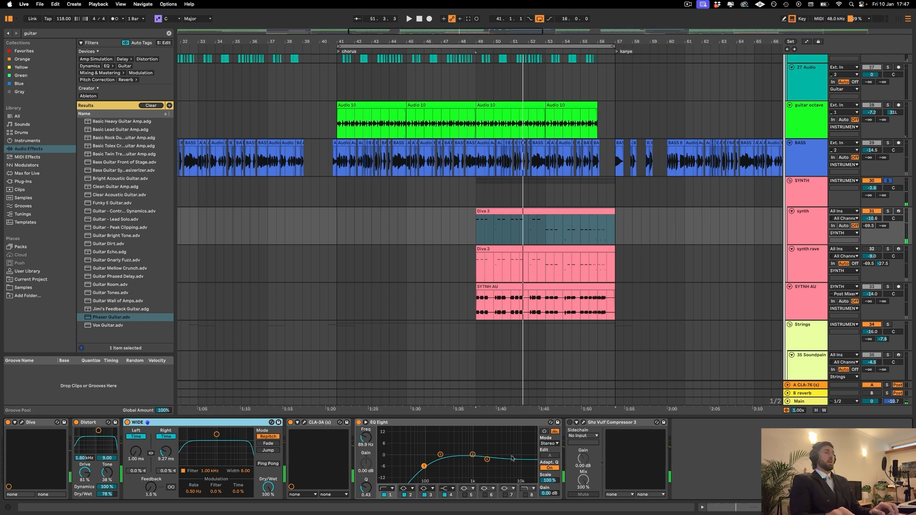
Reactivate and open Ghz Vulf Compressor 3, audition its LOFI amount at 100%, and reset it to 25%
{"action": "left_click", "coordinate": [582, 423]}
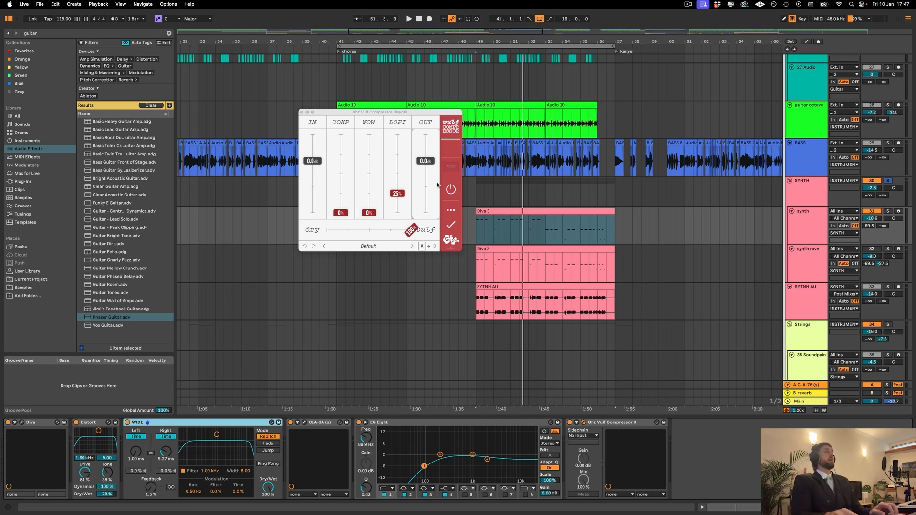
{"action": "key", "text": "space"}
{"action": "left_click_drag", "start_coordinate": [398, 193], "coordinate": [400, 126]}
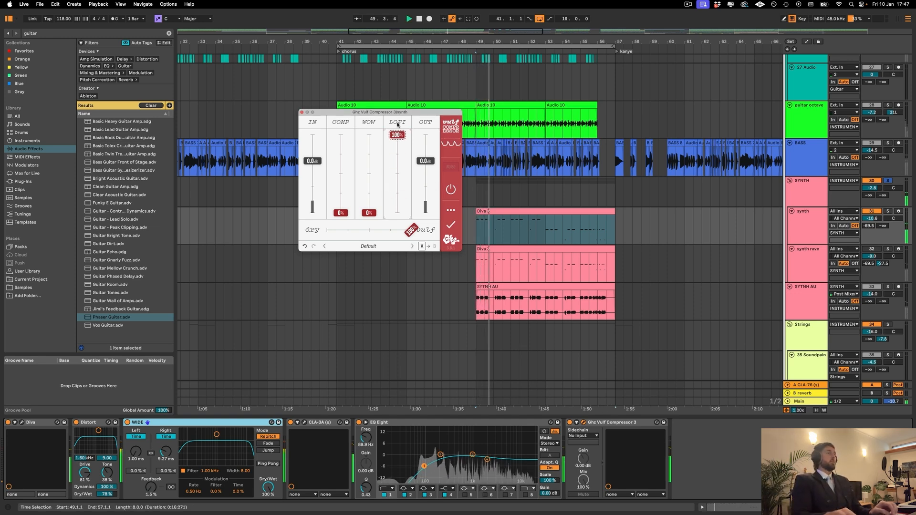
{"action": "double_click", "coordinate": [402, 137]}
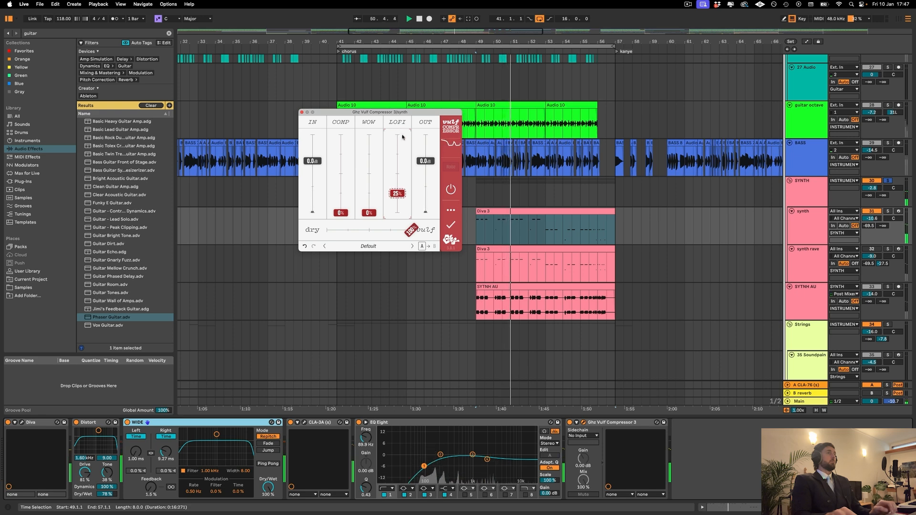
Compare the synth with Ghz Vulf Compressor 3 bypassed and active, close its window, and replay the part from bar 49
{"action": "left_click", "coordinate": [569, 422]}
{"action": "left_click", "coordinate": [570, 423]}
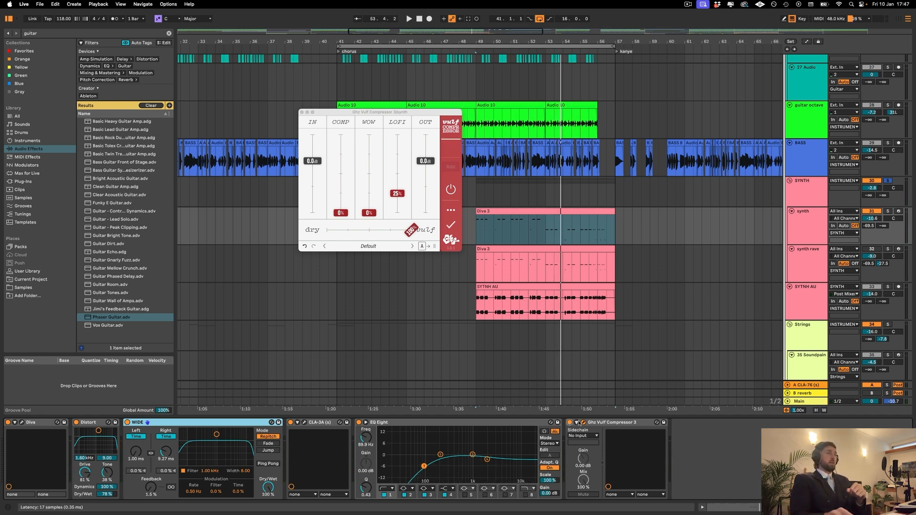
{"action": "left_click", "coordinate": [582, 422]}
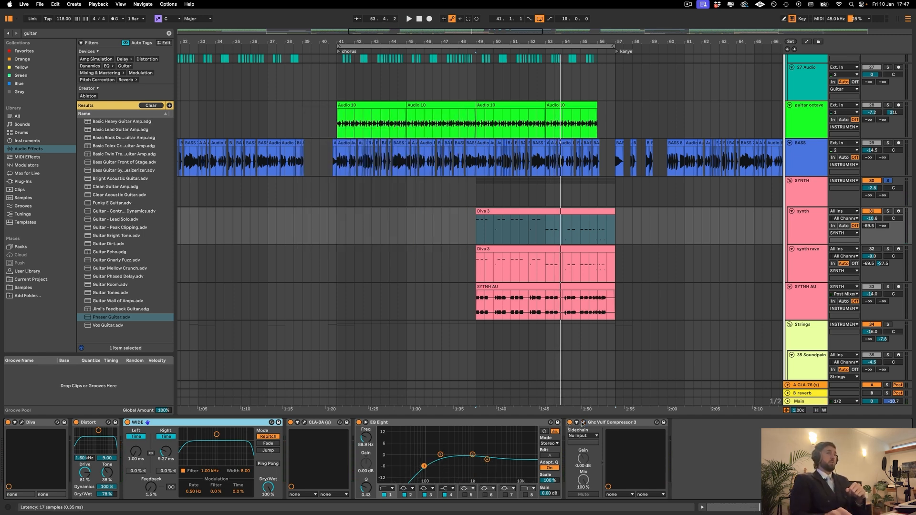
{"action": "left_click", "coordinate": [474, 232]}
{"action": "key", "text": "space"}
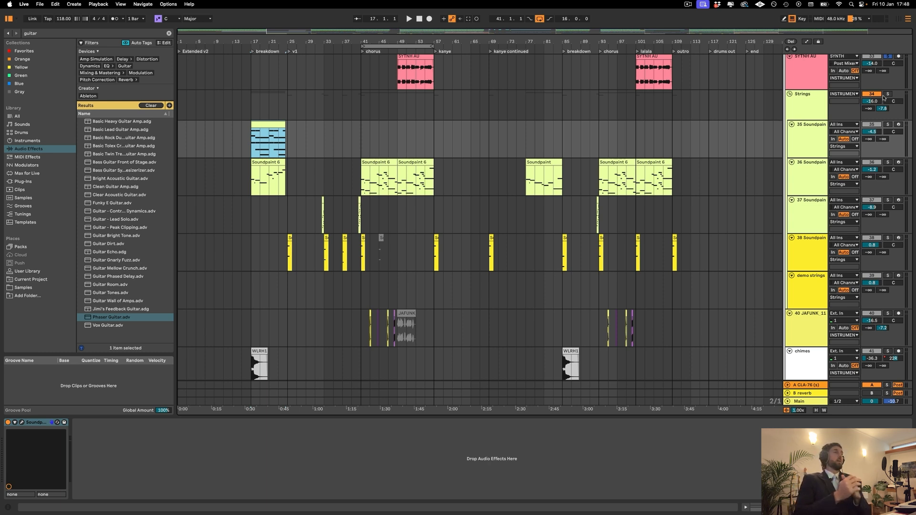
Solo the Strings group, play it from bar 17, and open the Soundpaint instrument on track 35
{"action": "left_click", "coordinate": [800, 146]}
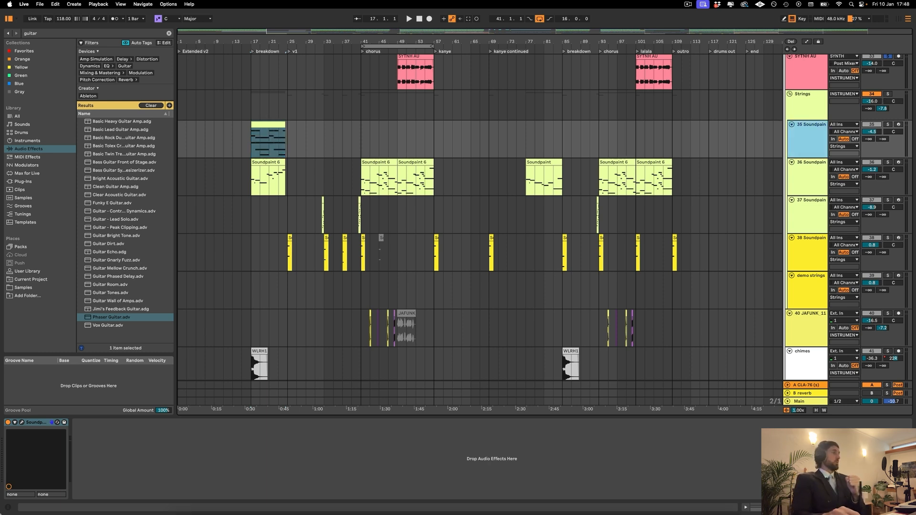
{"action": "left_click", "coordinate": [22, 423]}
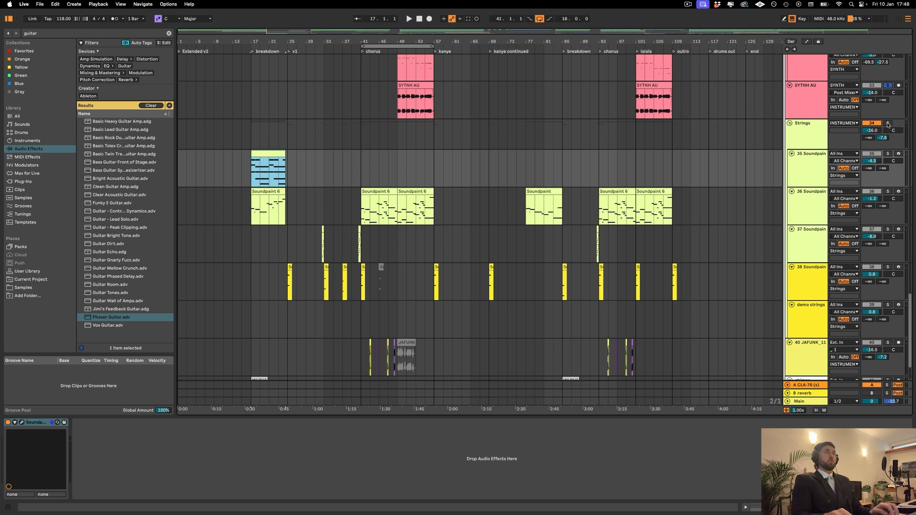
{"action": "left_click", "coordinate": [887, 123]}
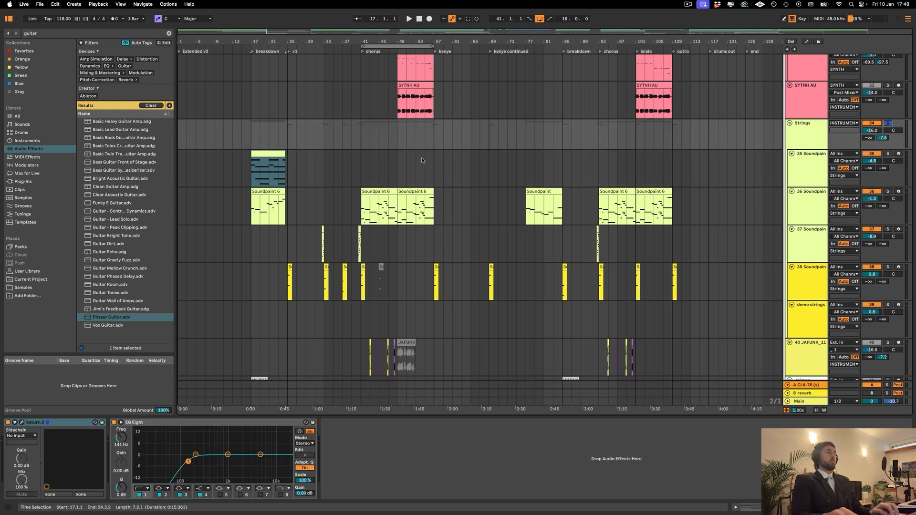
{"action": "key", "text": "space"}
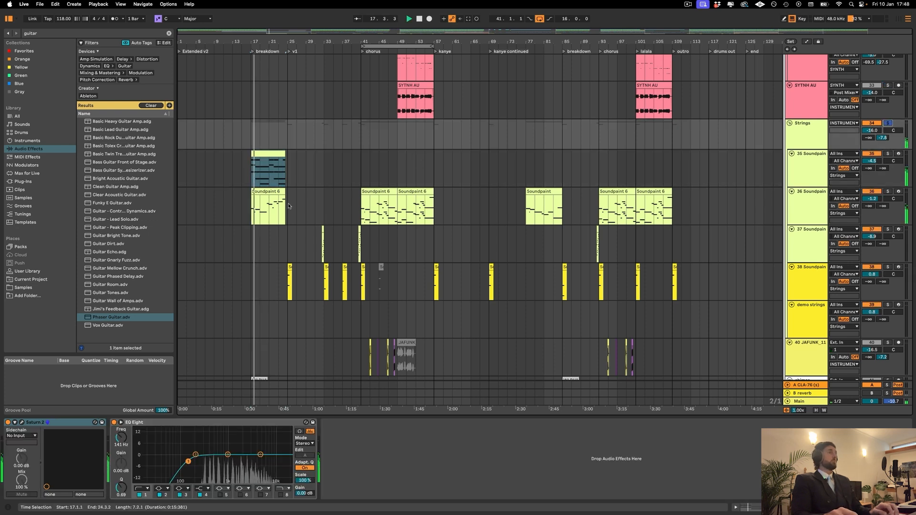
{"action": "left_click", "coordinate": [810, 169]}
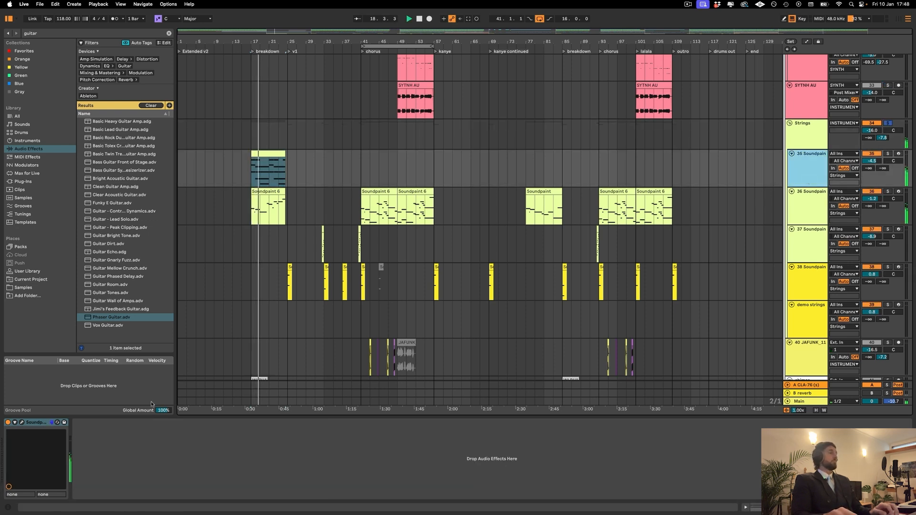
{"action": "left_click", "coordinate": [22, 422]}
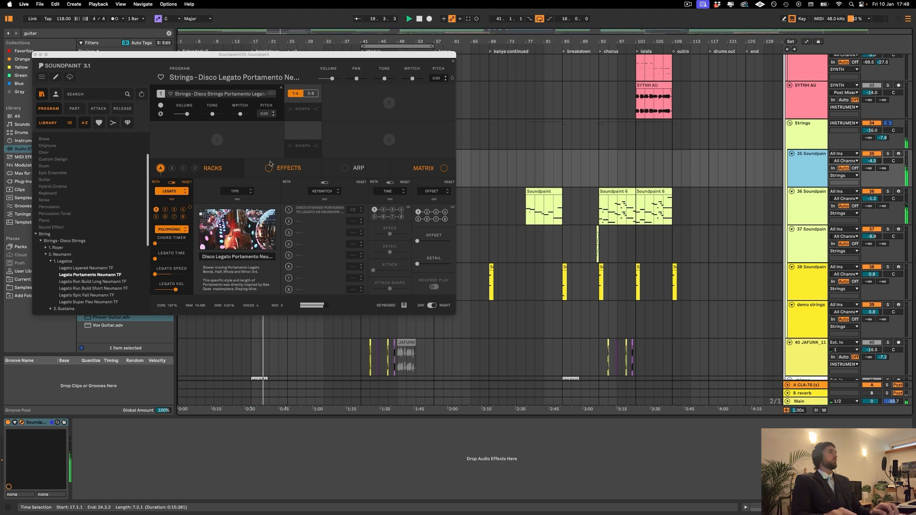
Close the Soundpaint window, open the notes of track 35's breakdown clip, and play the soloed part from bar 17
{"action": "left_click_drag", "start_coordinate": [244, 61], "coordinate": [540, 100]}
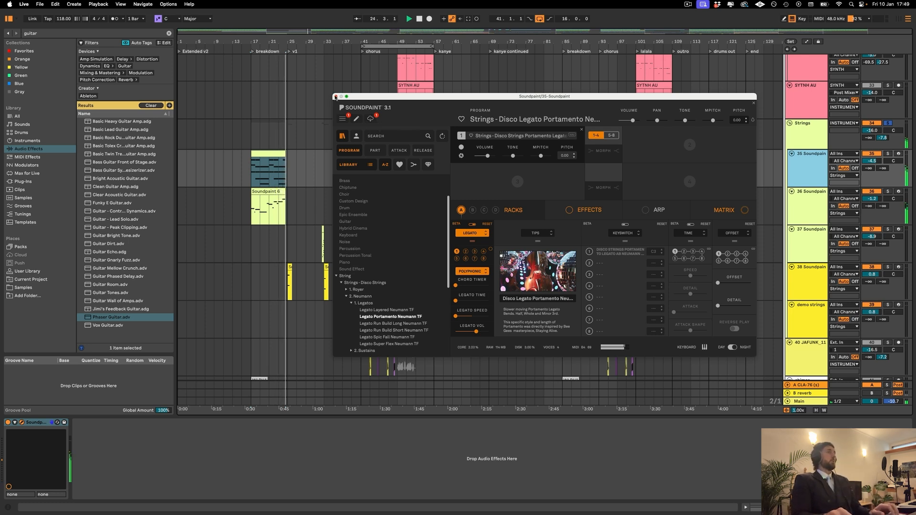
{"action": "left_click", "coordinate": [335, 97]}
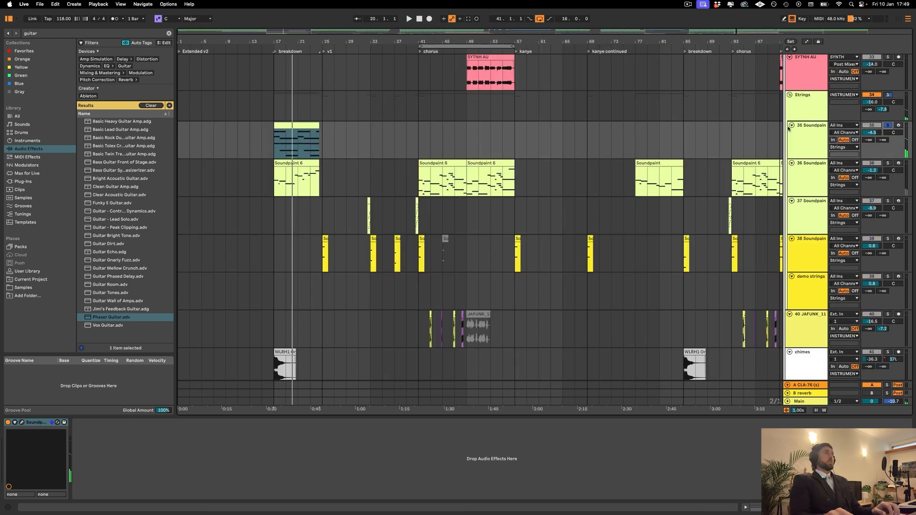
{"action": "double_click", "coordinate": [290, 124]}
{"action": "key", "text": "space"}
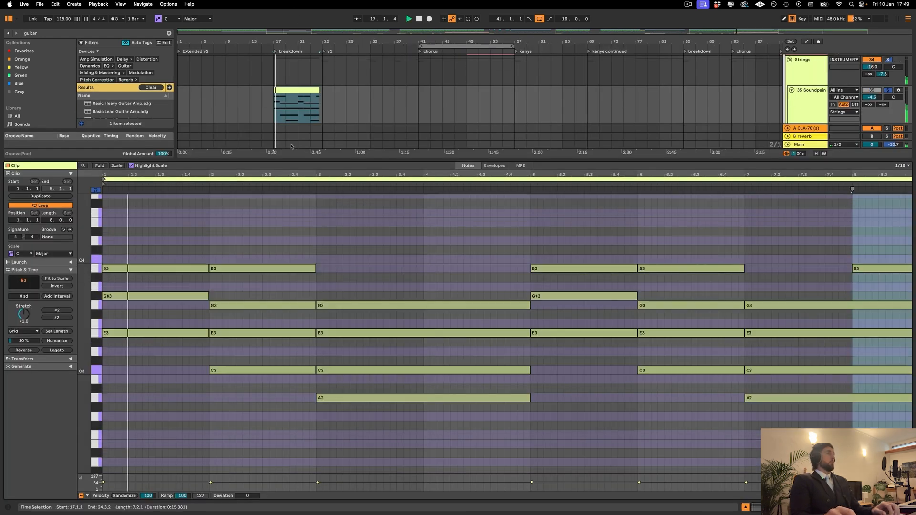
{"action": "scroll", "coordinate": [353, 254], "scroll_direction": "down", "scroll_amount": 1}
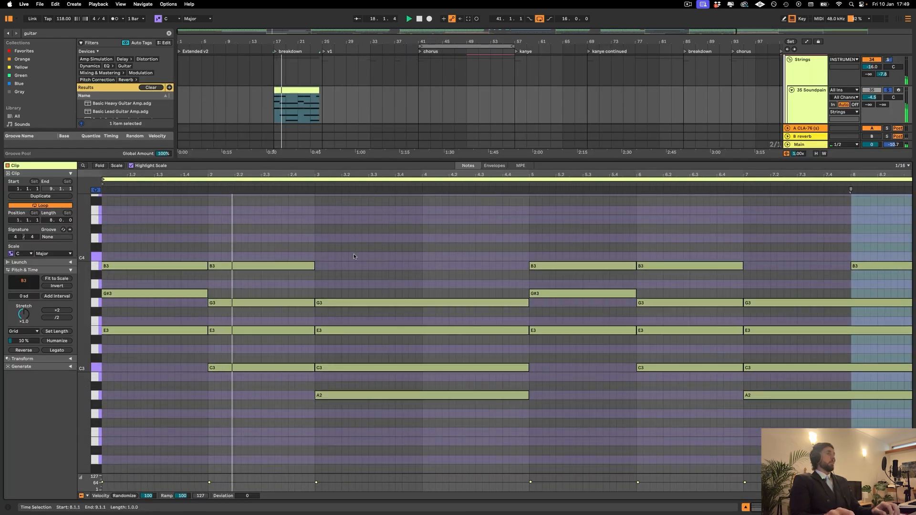
{"action": "scroll", "coordinate": [355, 256], "scroll_direction": "left", "scroll_amount": 1}
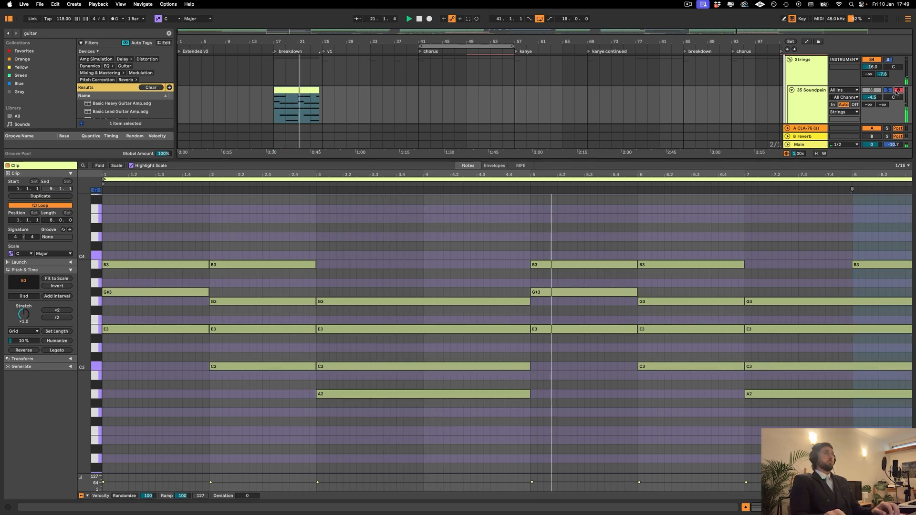
{"action": "key", "text": "space"}
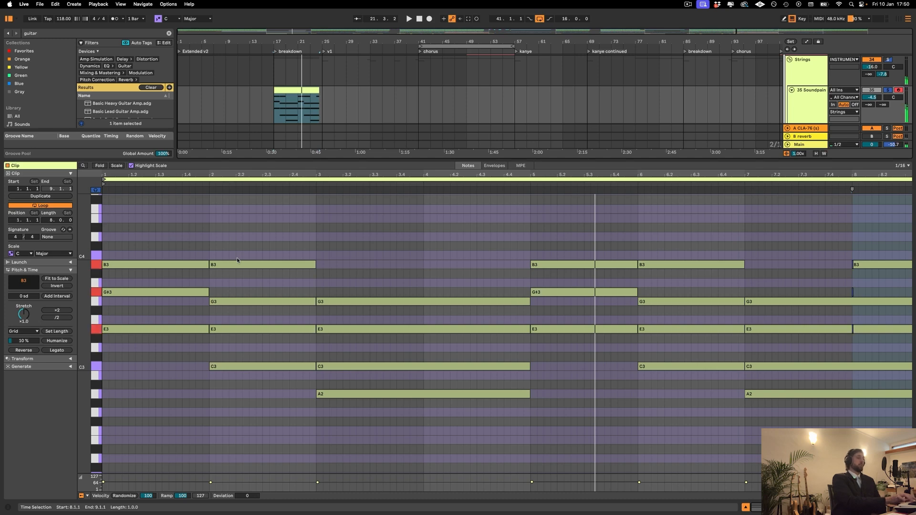
Solo track 36 as well and open its Soundpaint 6 clip in the breakdown to examine the melody's notes
{"action": "left_click", "coordinate": [297, 108]}
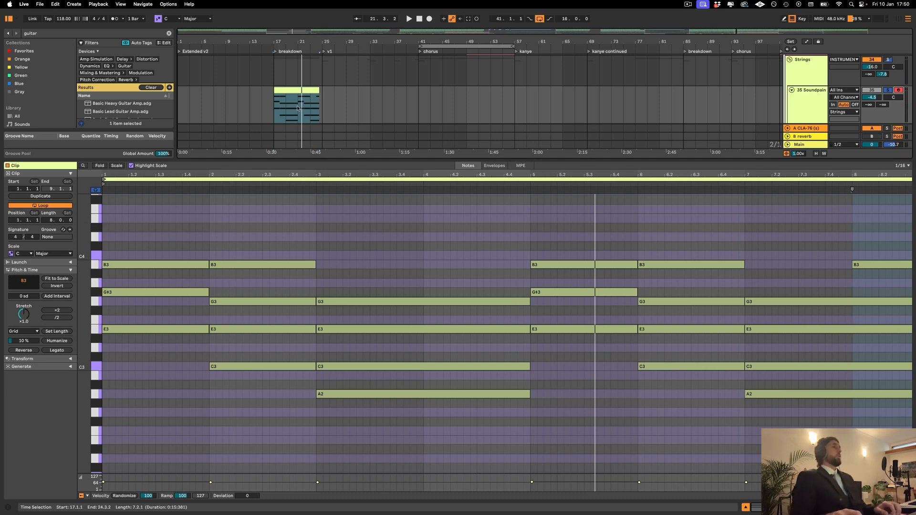
{"action": "scroll", "coordinate": [534, 92], "scroll_direction": "down", "scroll_amount": 2}
{"action": "left_click", "coordinate": [888, 97]}
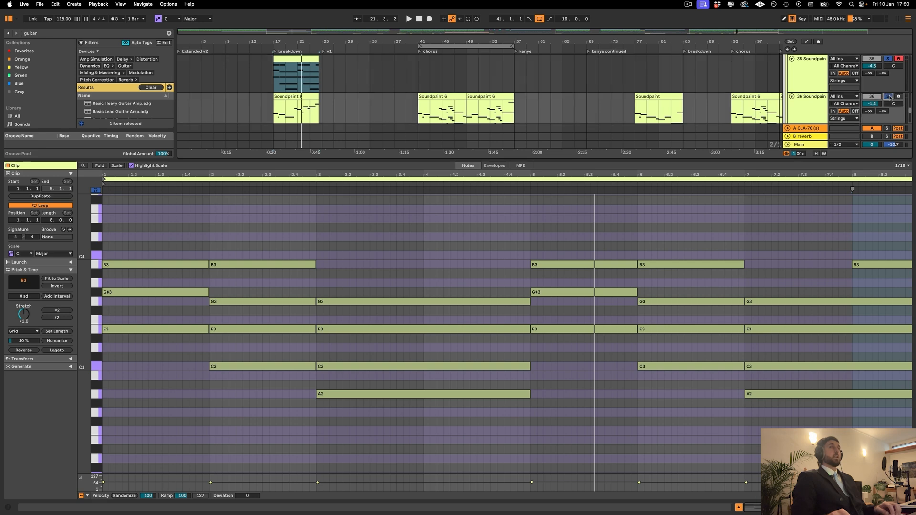
{"action": "left_click", "coordinate": [303, 97]}
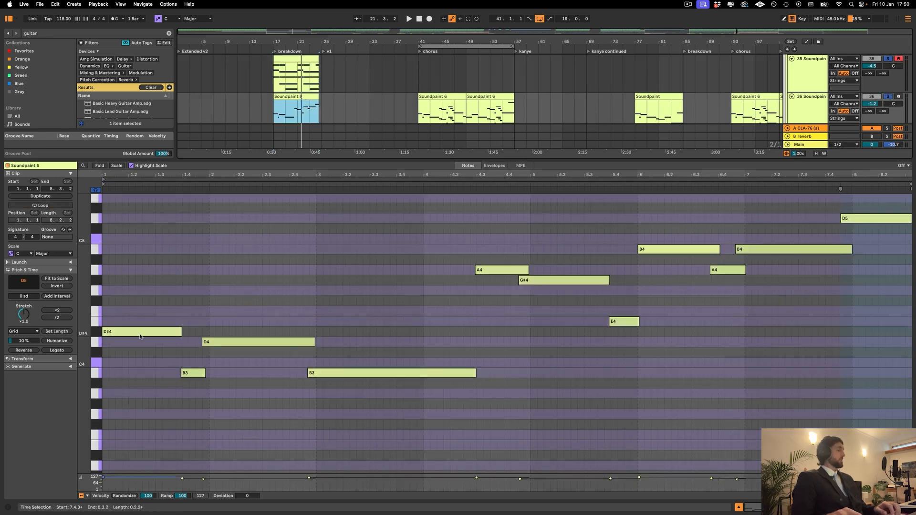
{"action": "left_click", "coordinate": [841, 331]}
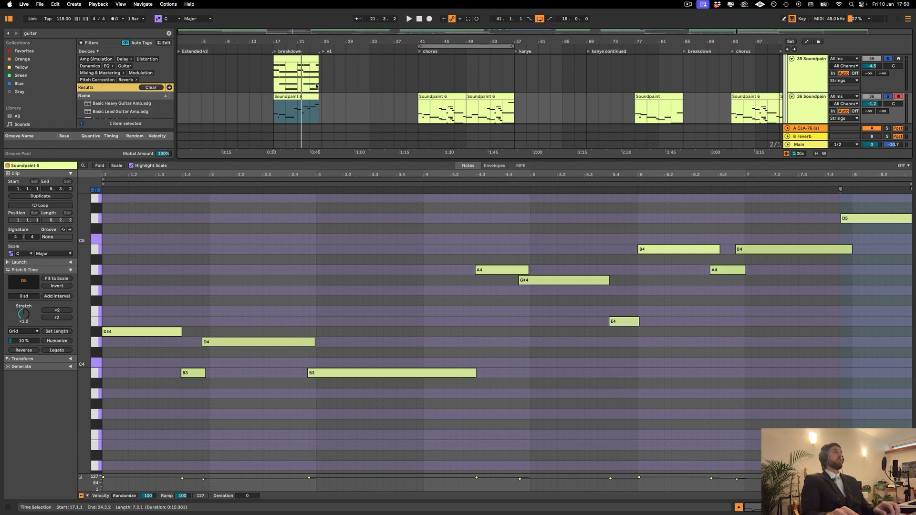
Reopen track 35's chord clip, then show its Soundpaint instrument to examine the Legato Portamento Neumann TF patch and close the window
{"action": "left_click", "coordinate": [293, 64]}
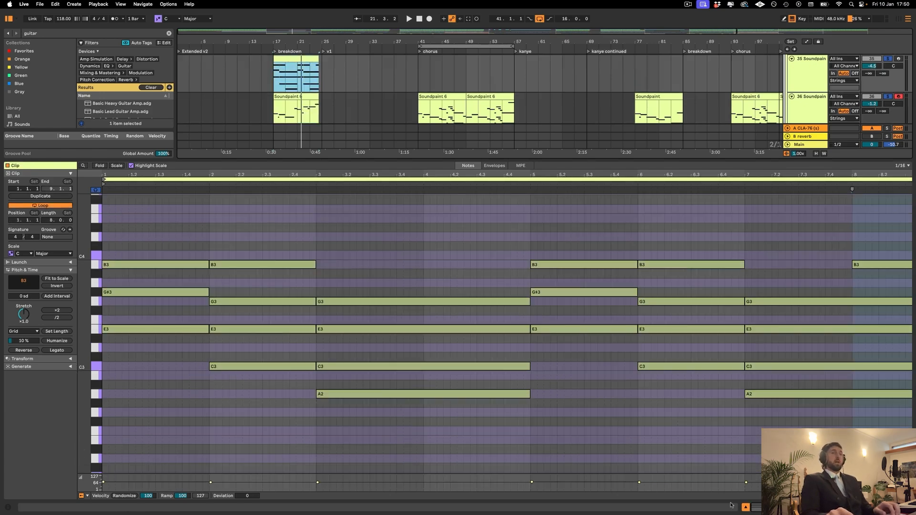
{"action": "left_click_drag", "start_coordinate": [628, 174], "coordinate": [634, 277]}
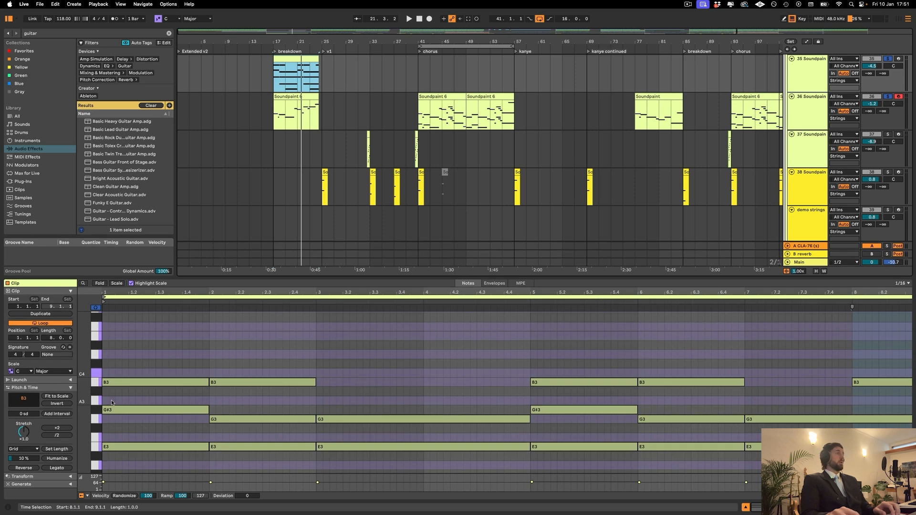
{"action": "left_click_drag", "start_coordinate": [84, 402], "coordinate": [80, 349]}
{"action": "key", "text": "shift+Tab"}
{"action": "left_click", "coordinate": [21, 422]}
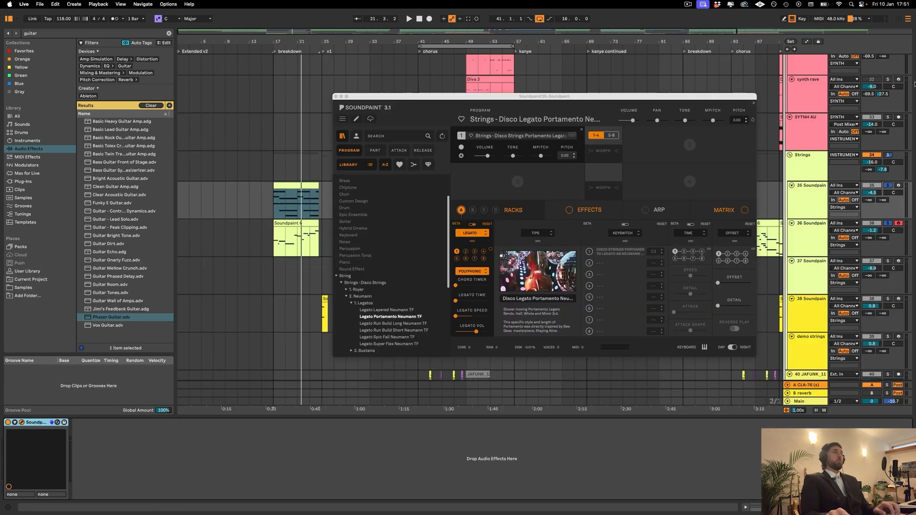
{"action": "scroll", "coordinate": [420, 282], "scroll_direction": "down", "scroll_amount": 1}
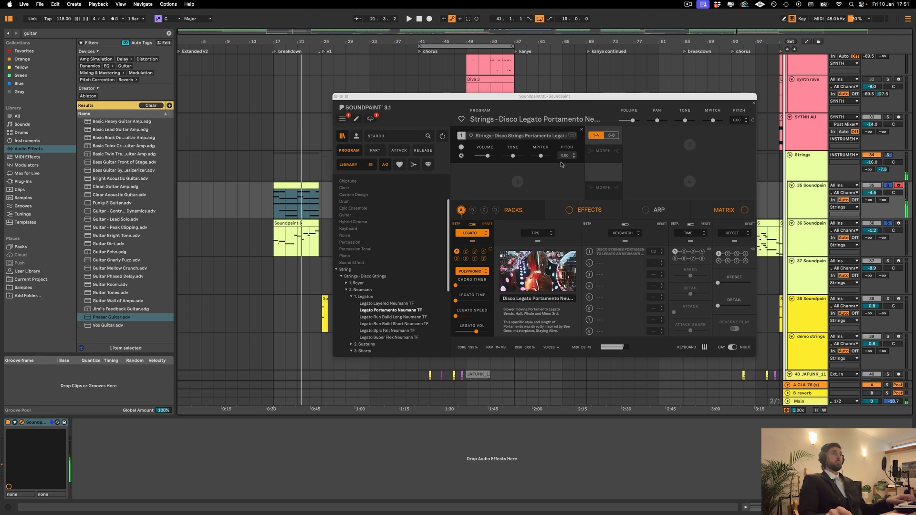
{"action": "left_click", "coordinate": [335, 97]}
Open the Soundpaint instruments on tracks 36 and 37 to examine their patches, playing track 37's short run into the chorus
{"action": "key", "text": "Down"}
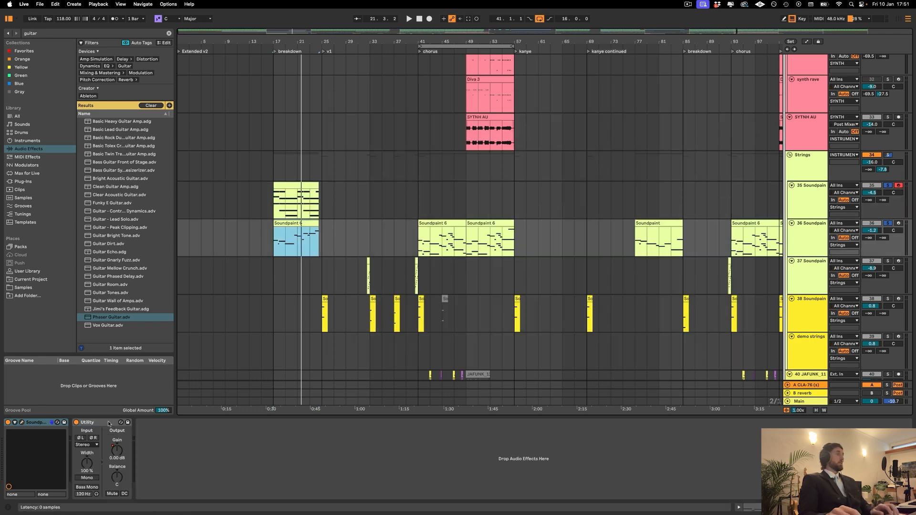
{"action": "left_click", "coordinate": [21, 423]}
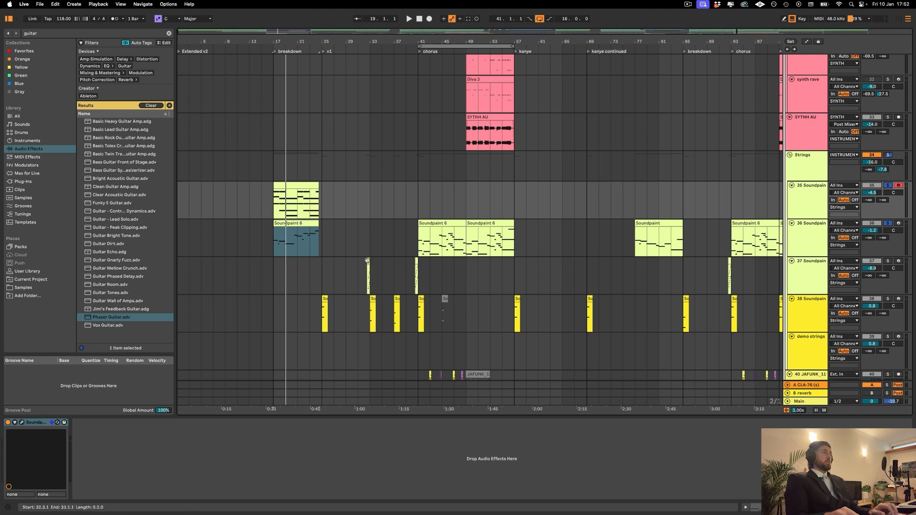
{"action": "left_click", "coordinate": [368, 261]}
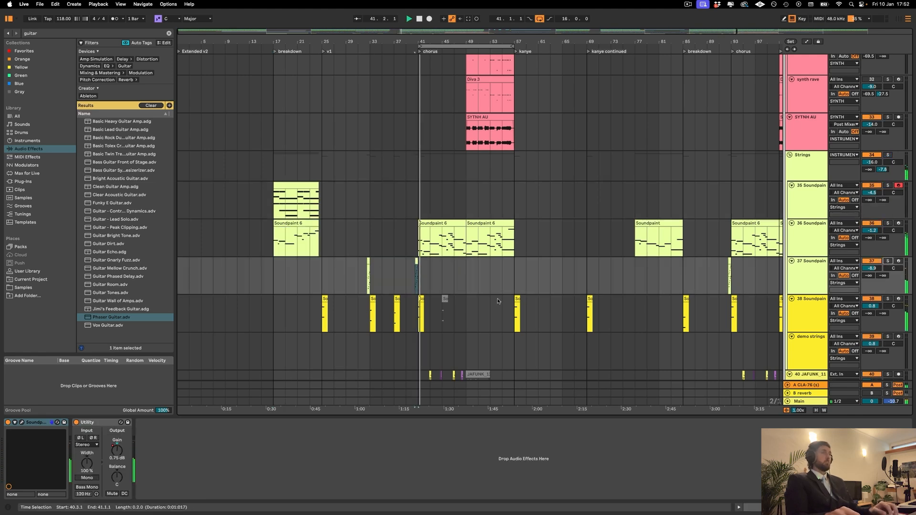
{"action": "left_click", "coordinate": [809, 279]}
{"action": "left_click", "coordinate": [22, 422]}
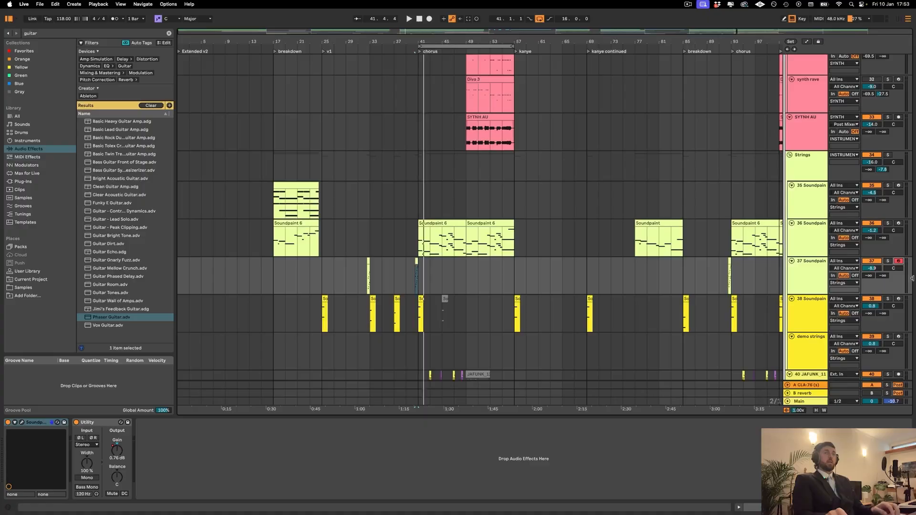
Solo track 38, open its Soundpaint instrument to examine the Disco Falls Fast Neumann TF patch, and close the window
{"action": "left_click", "coordinate": [888, 299]}
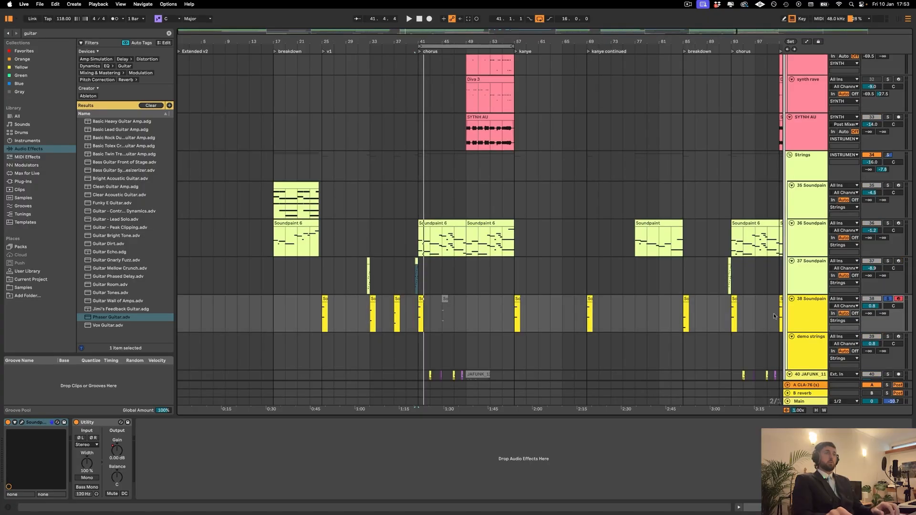
{"action": "left_click", "coordinate": [808, 323]}
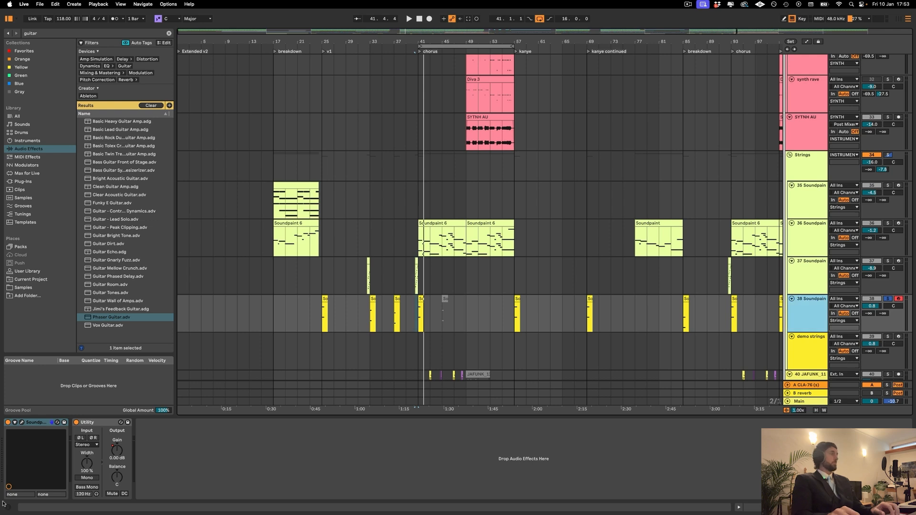
{"action": "left_click", "coordinate": [22, 422]}
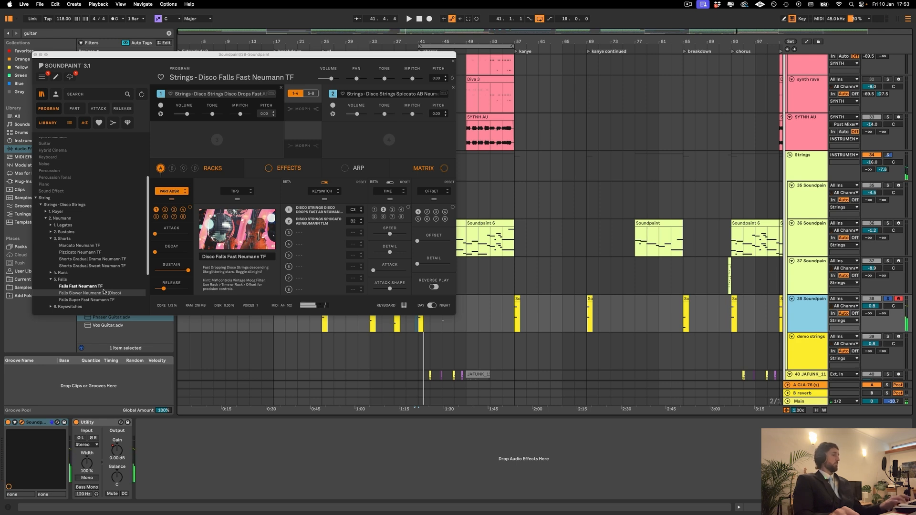
{"action": "left_click", "coordinate": [35, 54]}
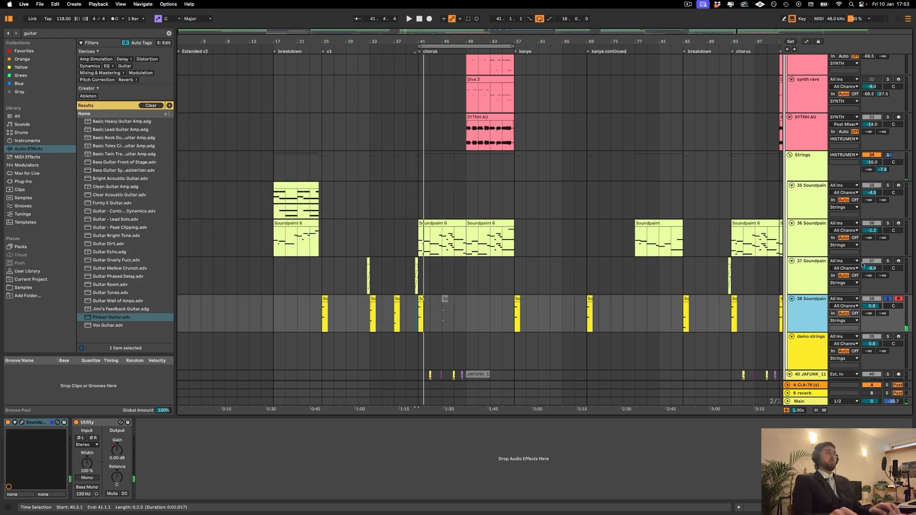
Solo track 37 together with track 38, play their transition into the chorus from bar 40.3, and replay it in the full mix
{"action": "left_click", "coordinate": [887, 261]}
{"action": "left_click", "coordinate": [419, 276]}
{"action": "key", "text": "space"}
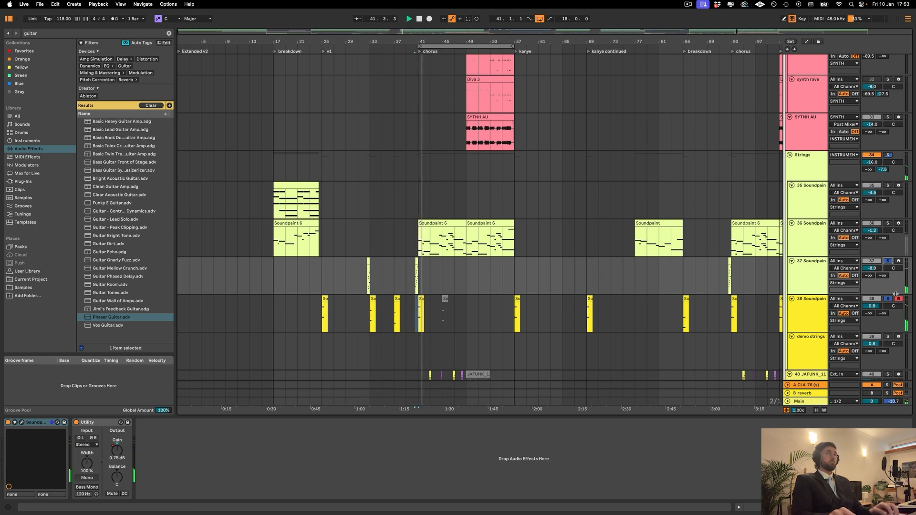
{"action": "key", "text": "space"}
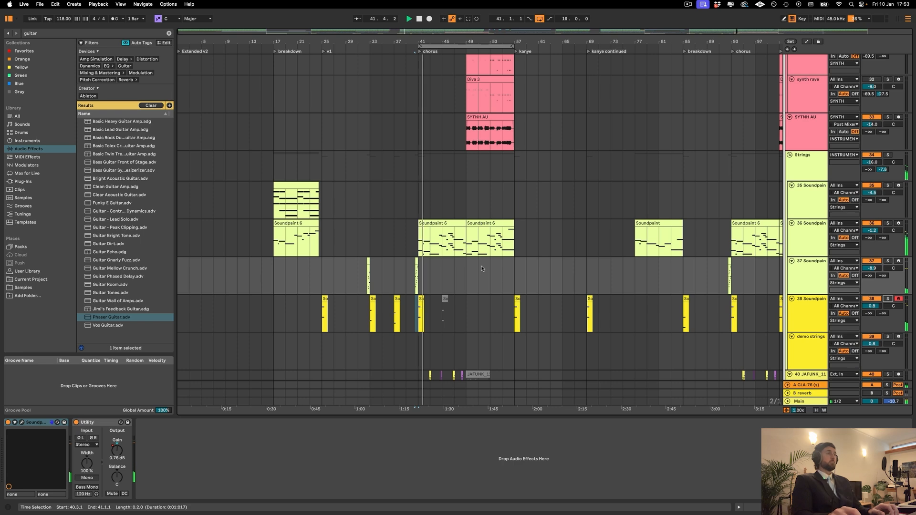
{"action": "left_click", "coordinate": [453, 233]}
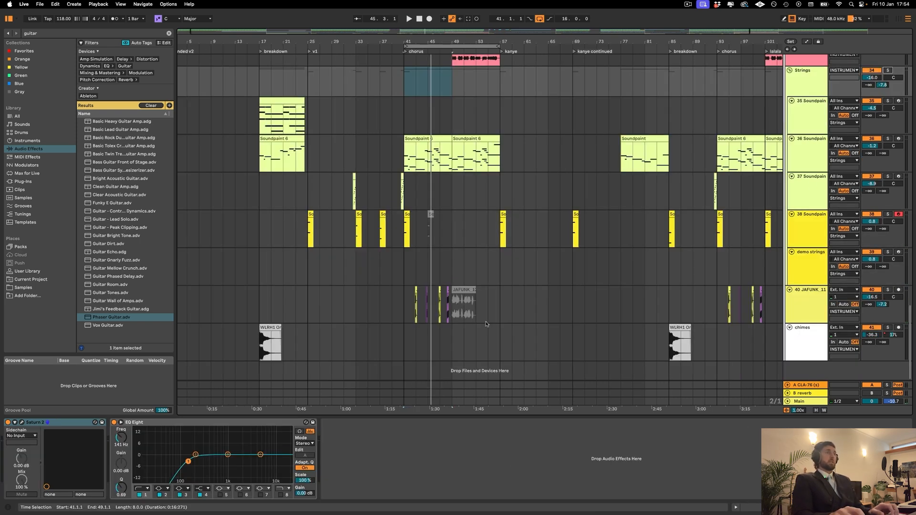
Solo the JAFUNK brass track and play its chopped stabs in the chorus, from the first clip through the one in bar 48
{"action": "left_click_drag", "start_coordinate": [422, 40], "coordinate": [422, 67]}
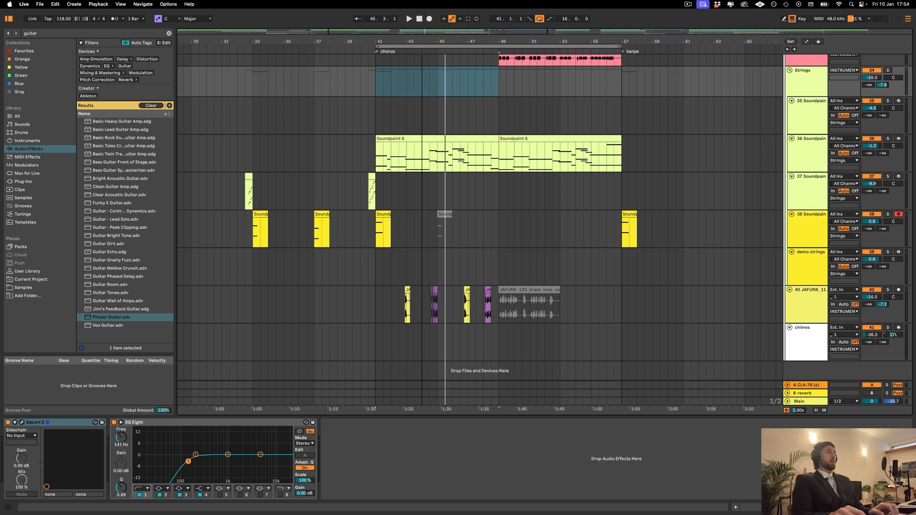
{"action": "left_click", "coordinate": [407, 290]}
{"action": "key", "text": "space"}
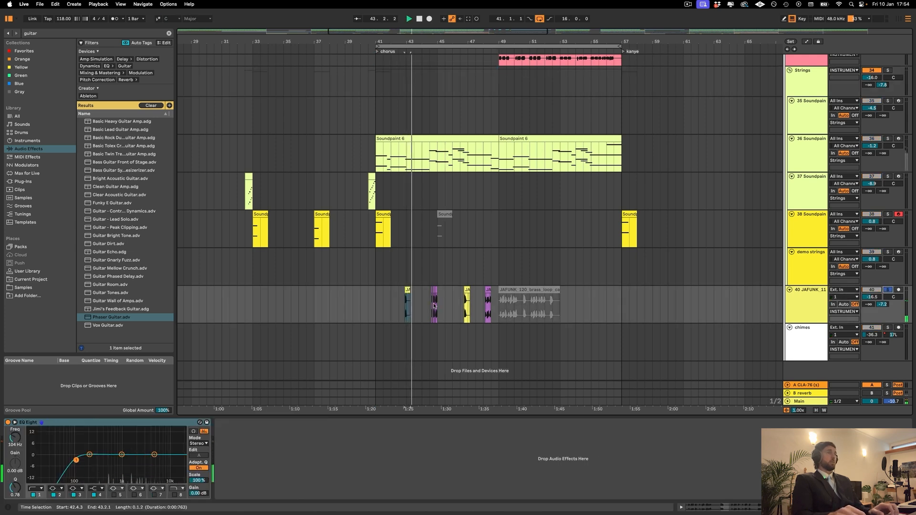
{"action": "left_click", "coordinate": [431, 231]}
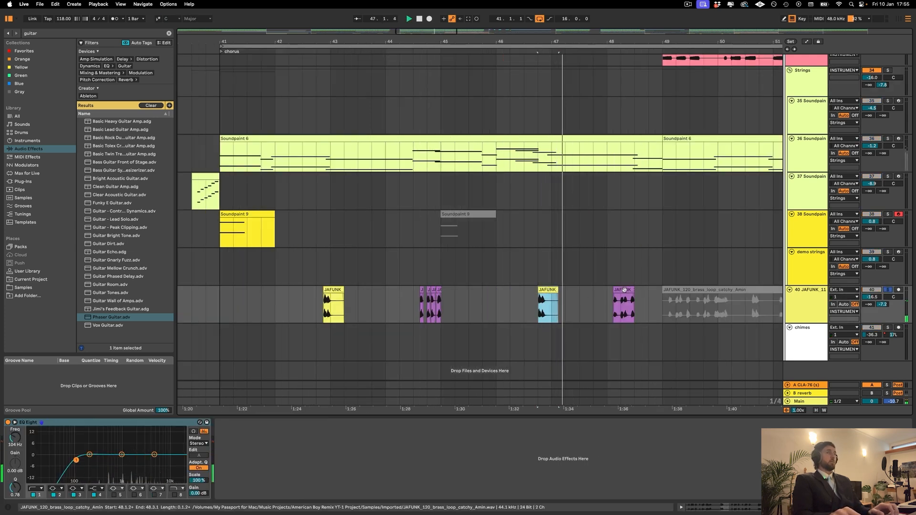
{"action": "left_click", "coordinate": [623, 290]}
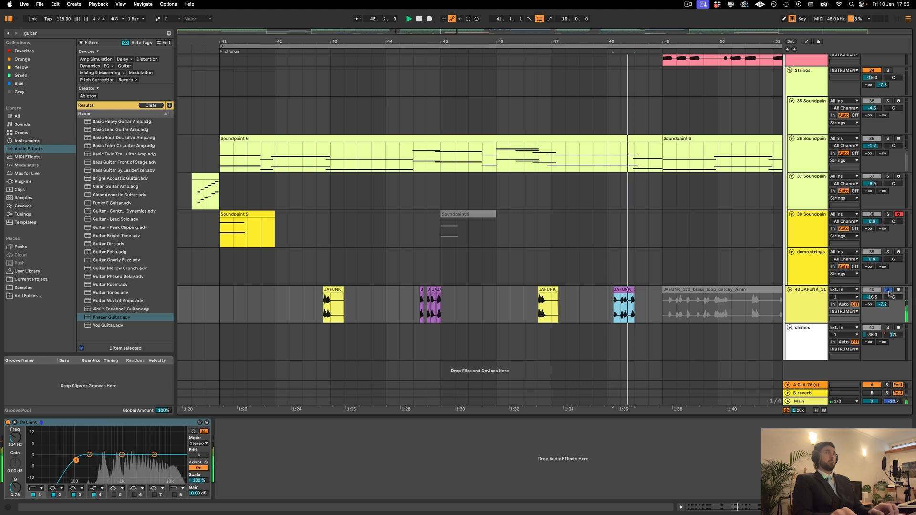
Reactivate the muted JAFUNK_120_brass_loop_catchy_Amin clip at bar 49 and play the full brass loop soloed
{"action": "left_click", "coordinate": [596, 289]}
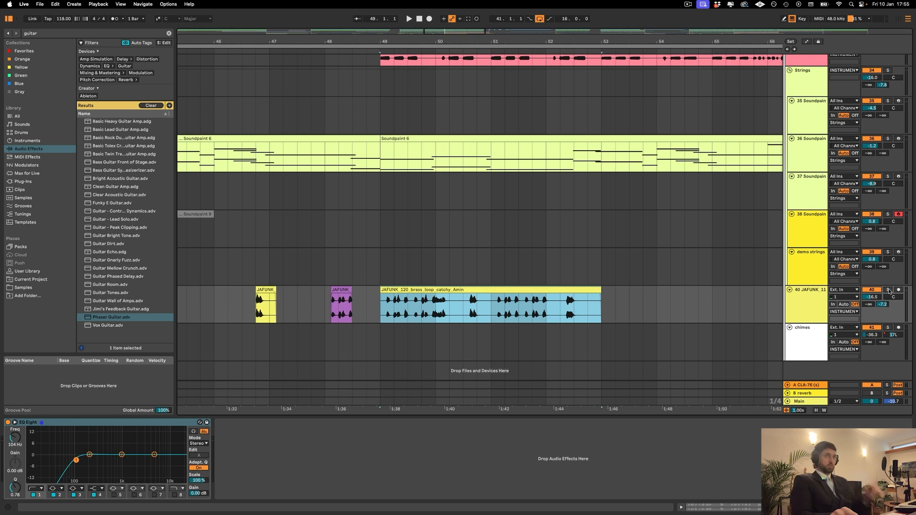
{"action": "scroll", "coordinate": [441, 293], "scroll_direction": "left", "scroll_amount": 3}
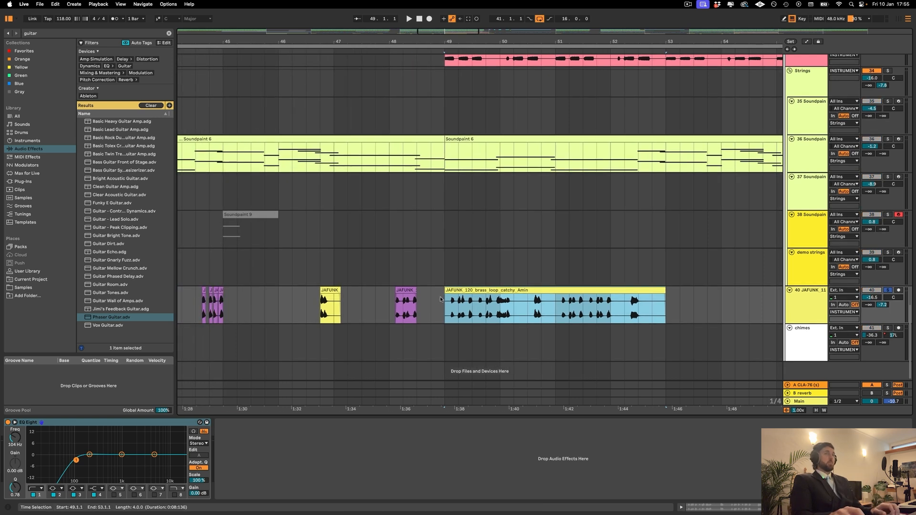
{"action": "key", "text": "space"}
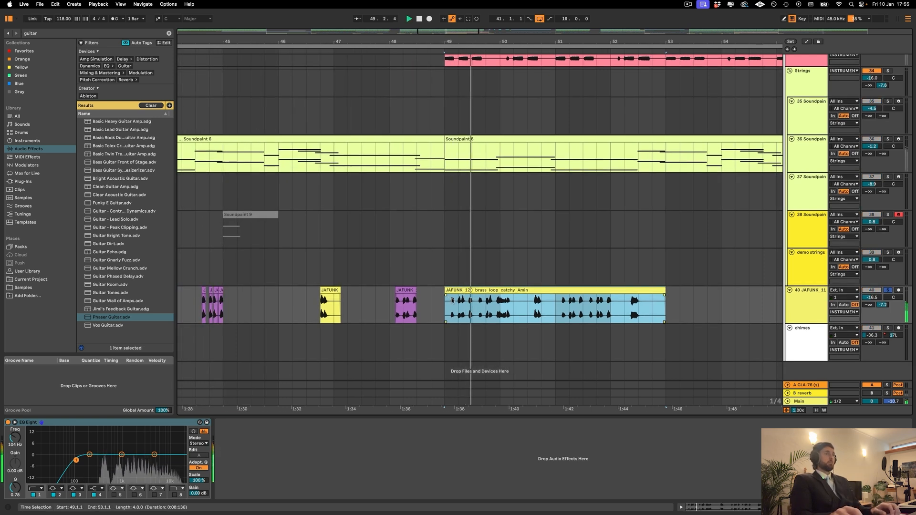
{"action": "left_click_drag", "start_coordinate": [477, 42], "coordinate": [535, 22]}
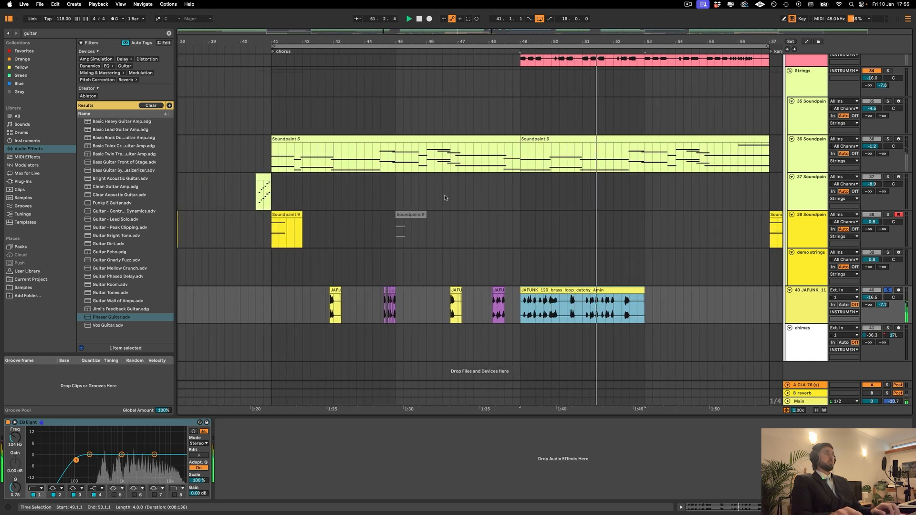
{"action": "left_click", "coordinate": [567, 315]}
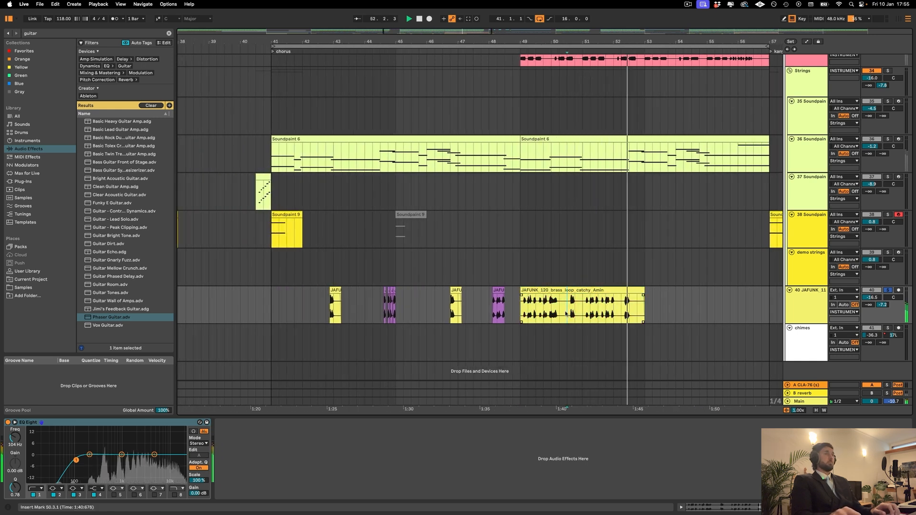
{"action": "key", "text": "space"}
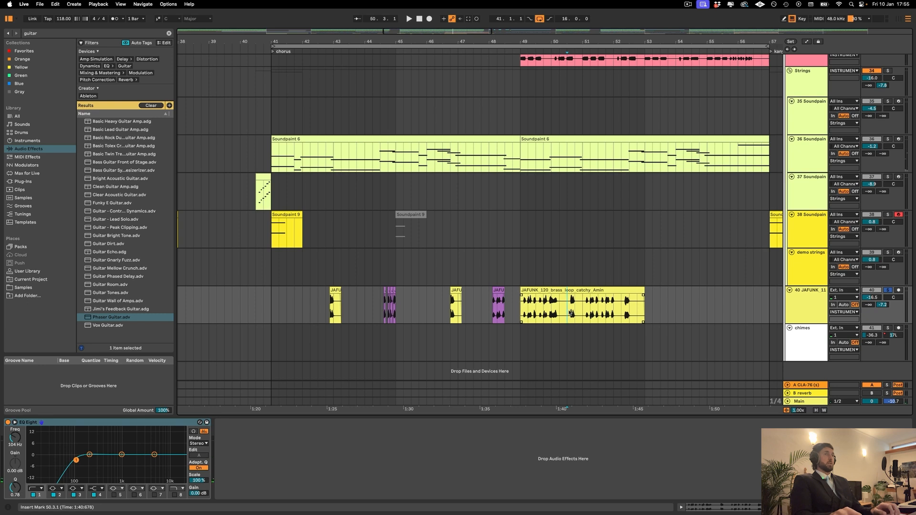
Compare the JAFUNK brass chop near bar 43 with the full loop from bar 50.3, and play the chops from bar 44.3
{"action": "left_click", "coordinate": [336, 290]}
{"action": "key", "text": "space"}
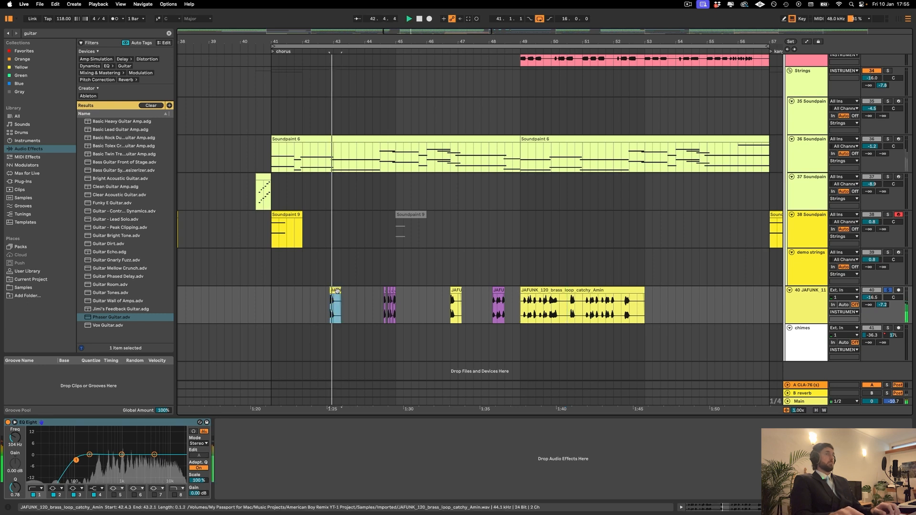
{"action": "key", "text": "space"}
{"action": "left_click", "coordinate": [568, 302]}
{"action": "key", "text": "space"}
{"action": "key", "text": "space"}
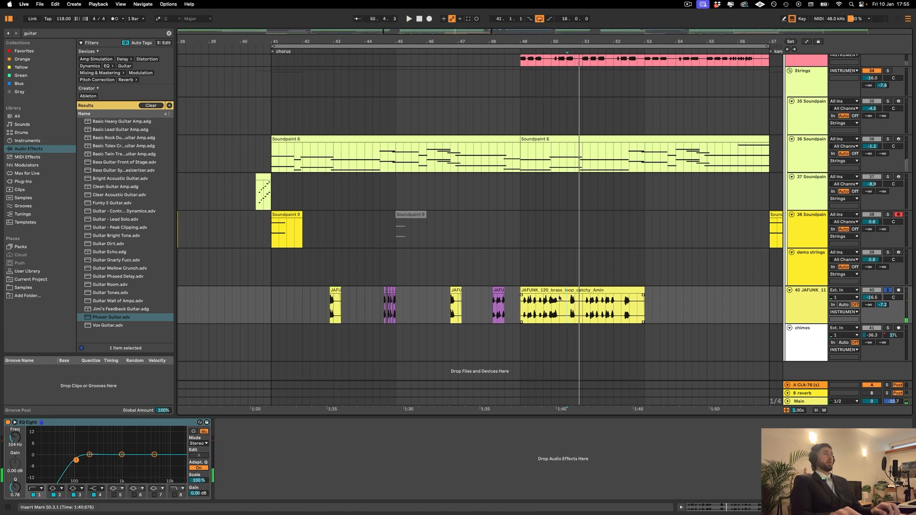
{"action": "left_click", "coordinate": [381, 310]}
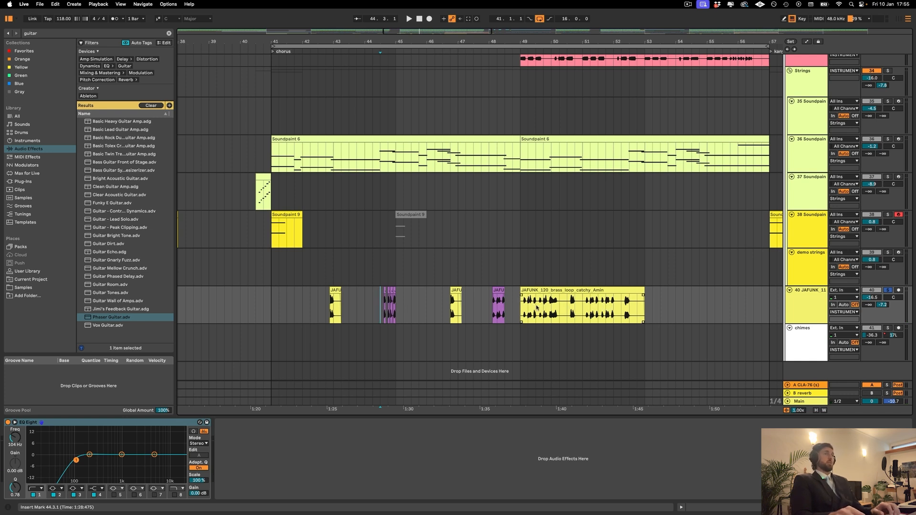
{"action": "key", "text": "space"}
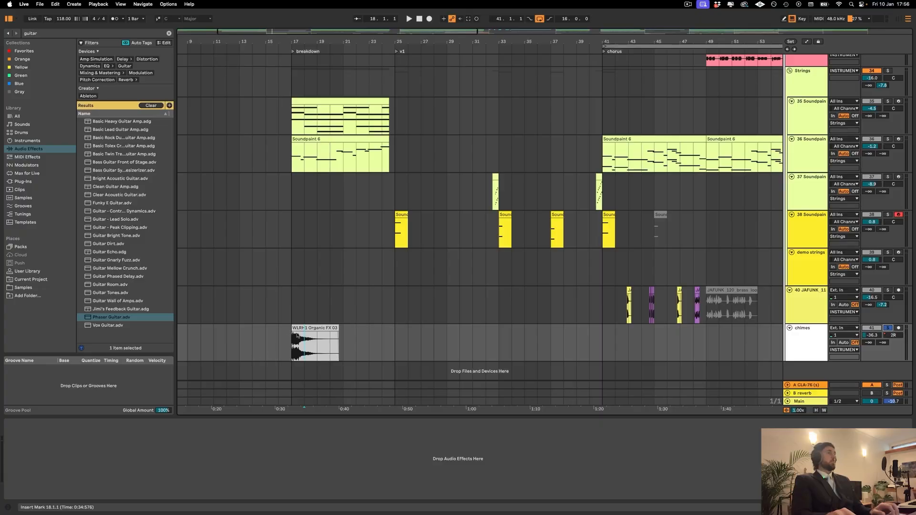
Play the soloed chimes clip at the start of the breakdown, and replay it in the full mix from bar 16
{"action": "left_click", "coordinate": [297, 334]}
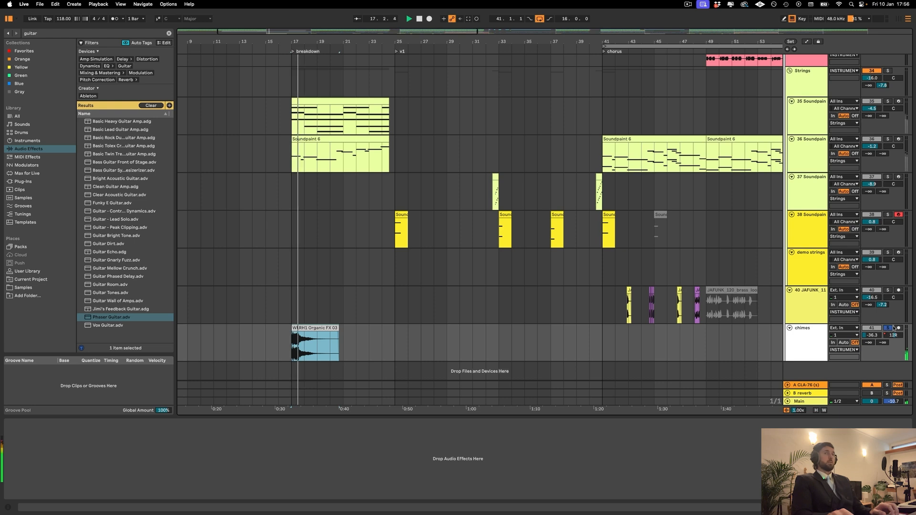
{"action": "key", "text": "space"}
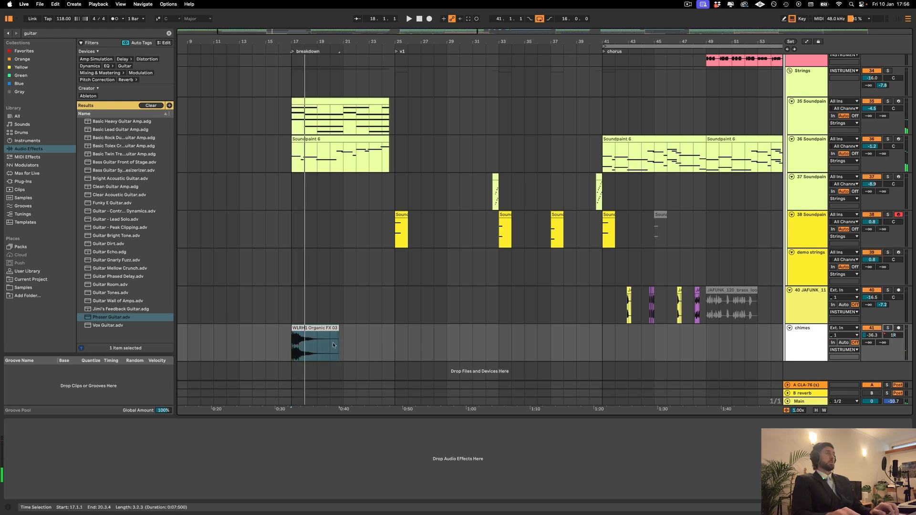
{"action": "left_click", "coordinate": [279, 347]}
{"action": "key", "text": "space"}
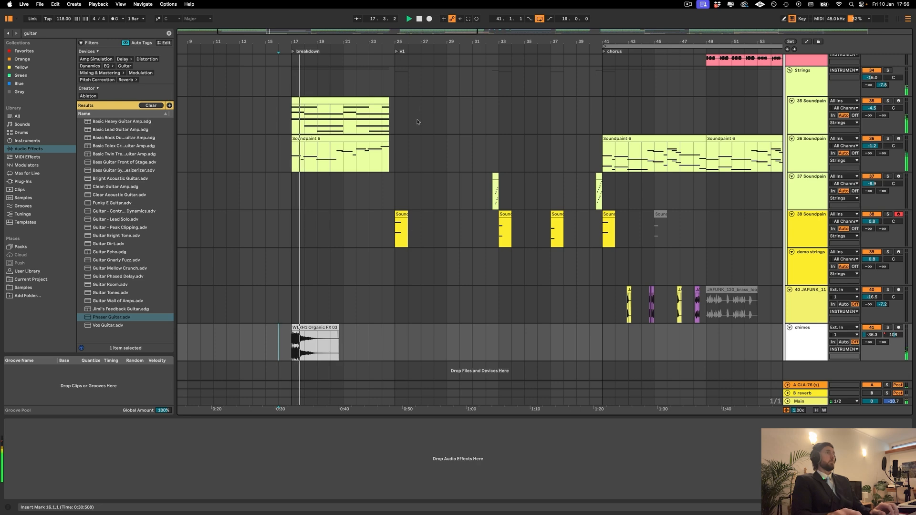
{"action": "left_click_drag", "start_coordinate": [399, 36], "coordinate": [399, 9]}
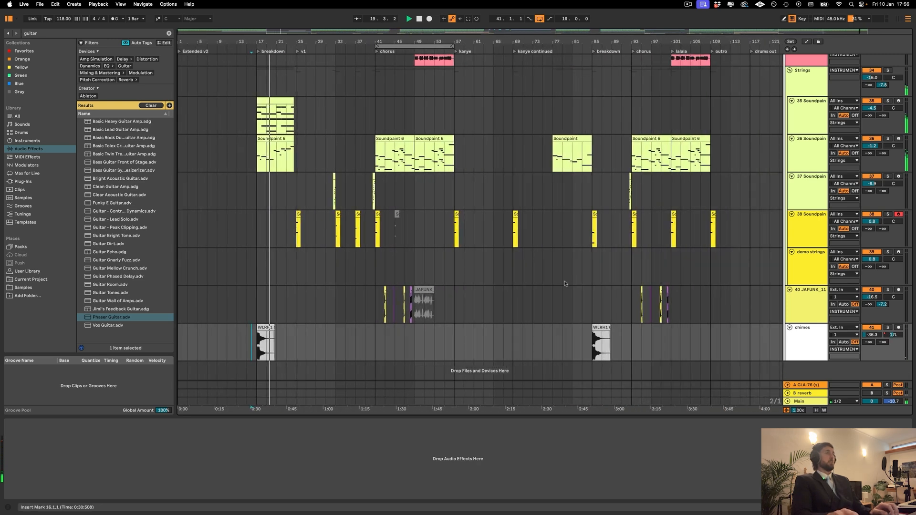